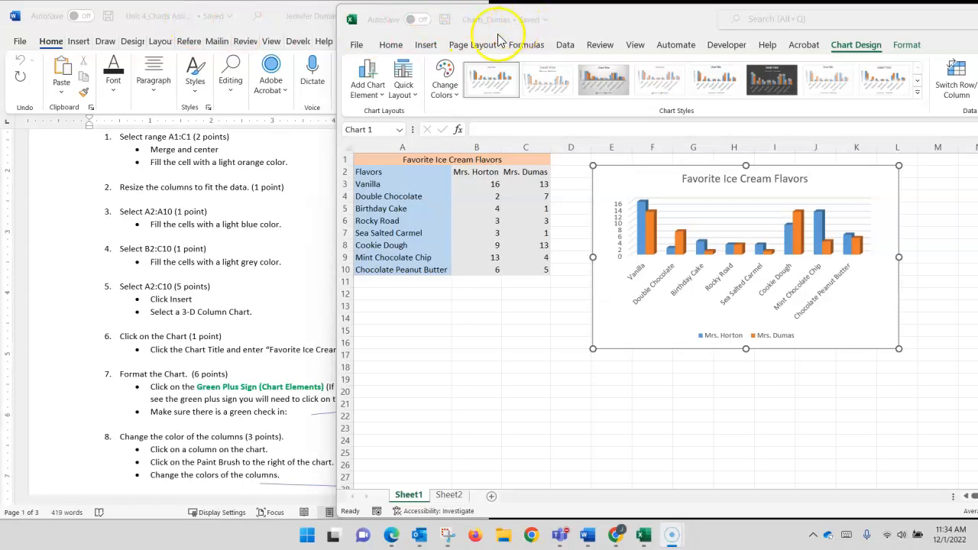
Switch to the Word assignment and review the instructions for formatting the chart and changing its column colors
click(271, 17)
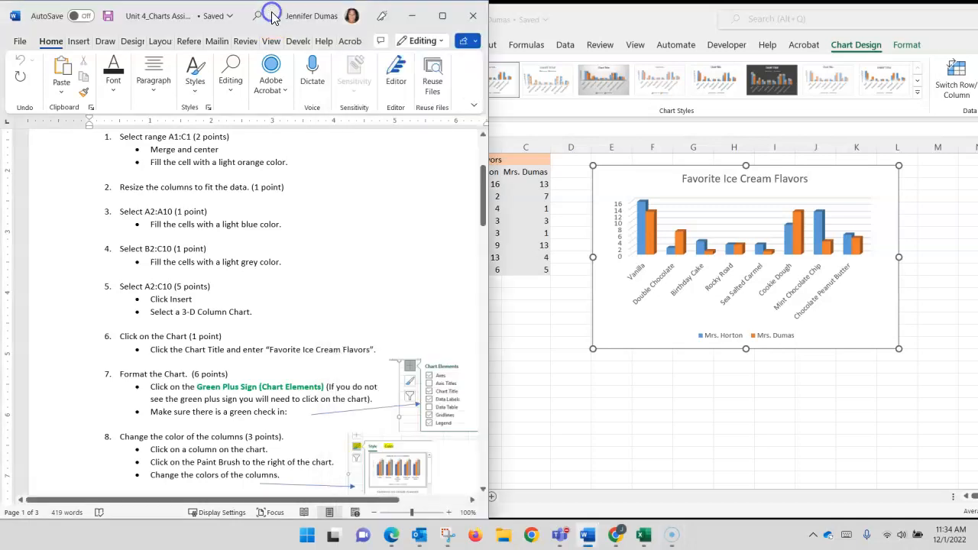
scroll(222, 373, down, 2)
scroll(222, 372, down, 2)
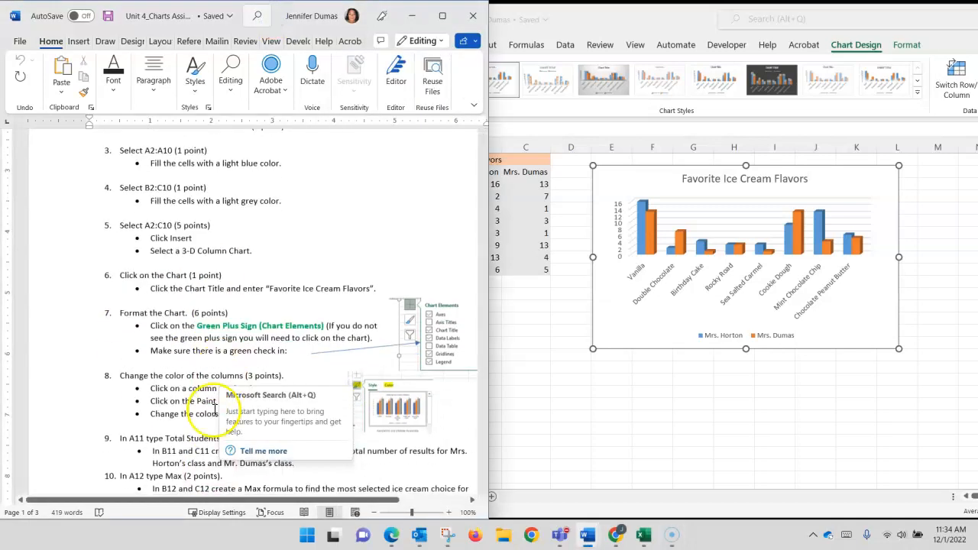
drag(260, 502, 292, 507)
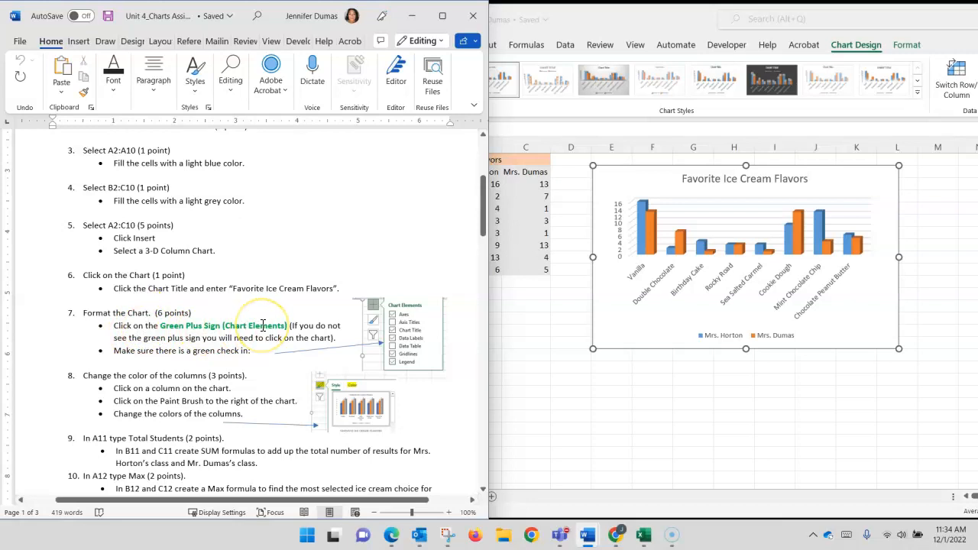
Return to the Excel workbook, try adding axis titles to the Favorite Ice Cream Flavors chart, and remove them again
click(868, 187)
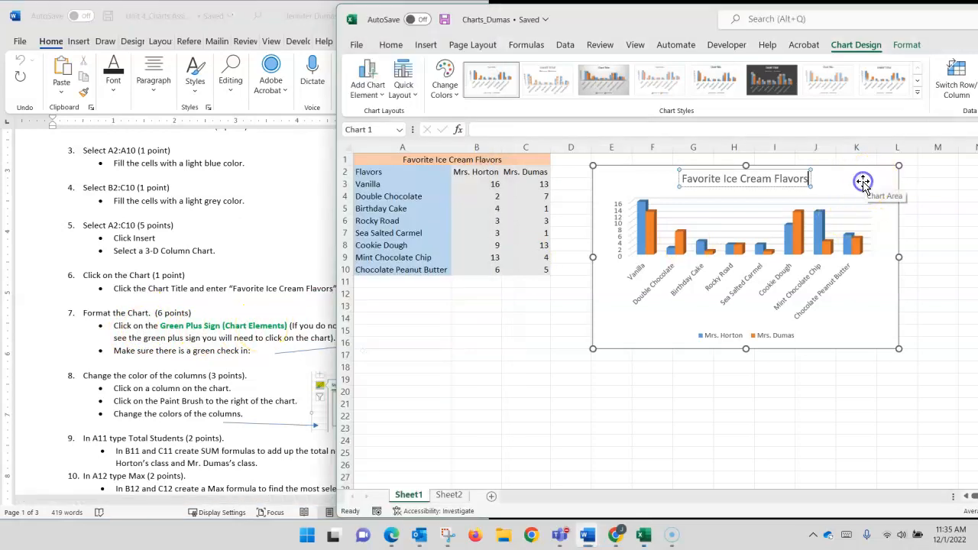
click(869, 180)
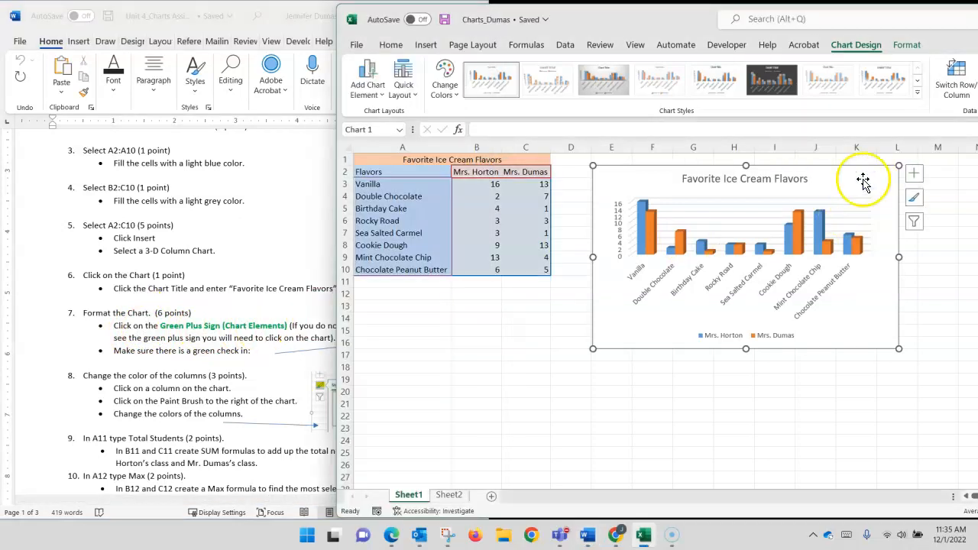
click(915, 178)
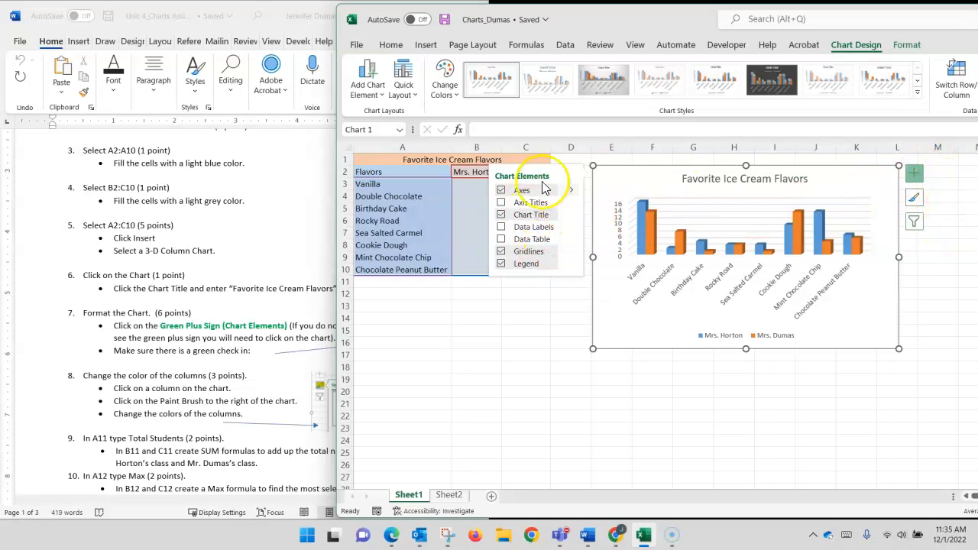
click(526, 203)
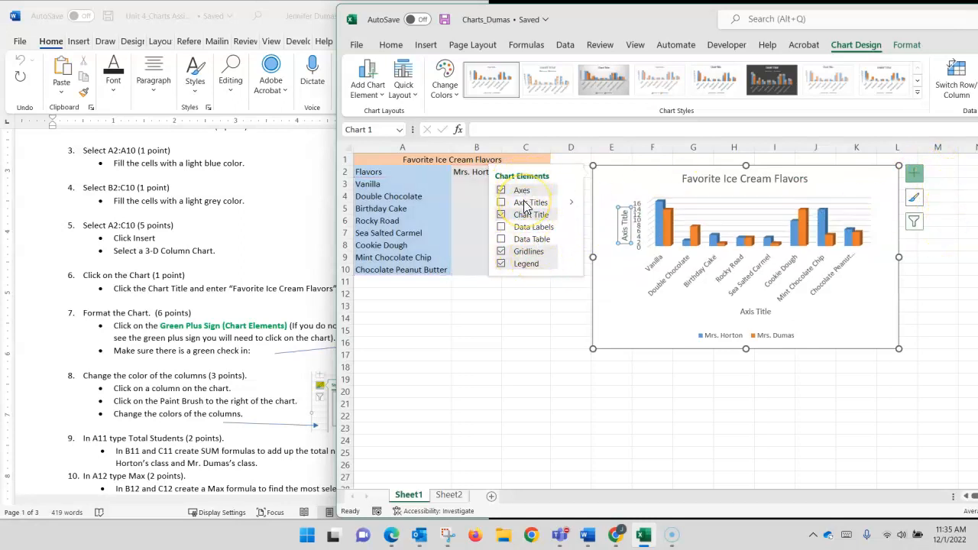
click(524, 204)
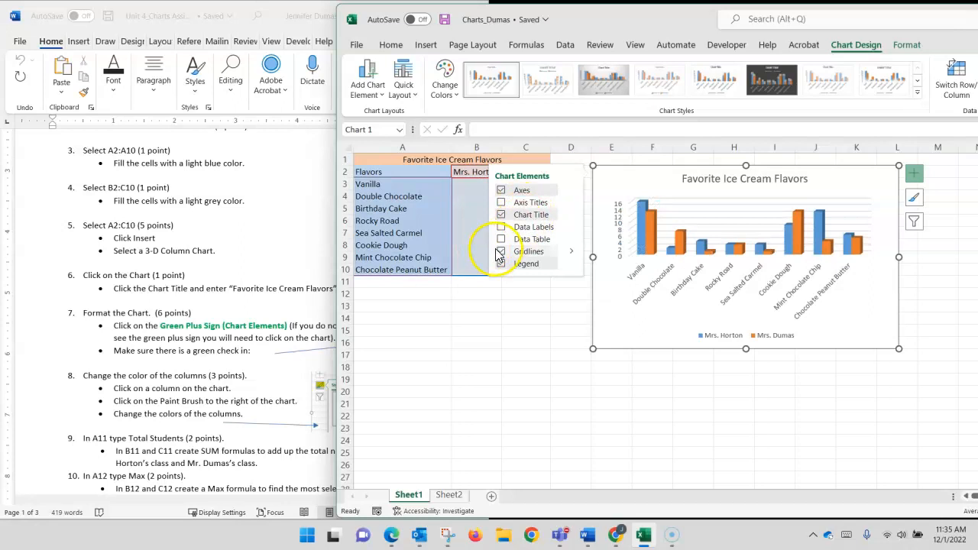
Check the required chart elements in the Word assignment and turn on data labels for the Excel chart
click(297, 388)
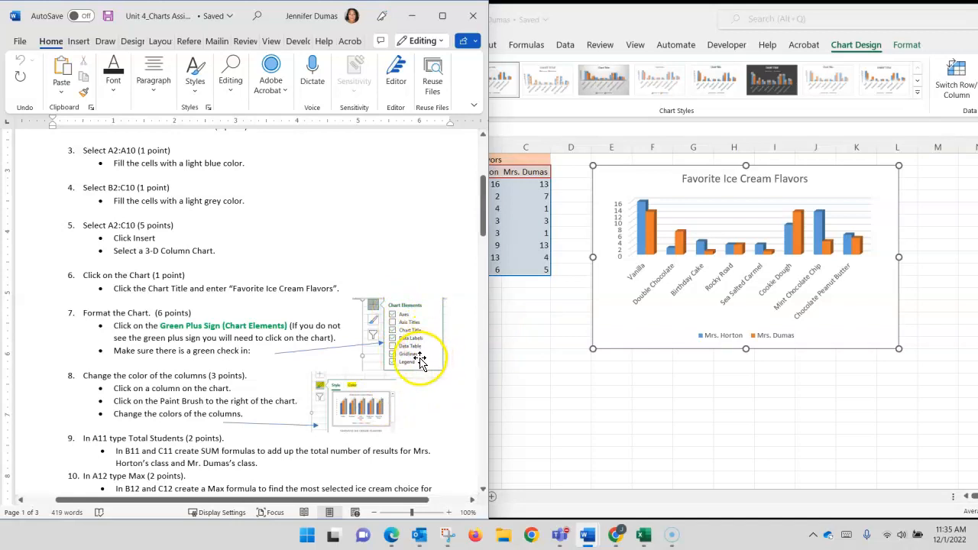
click(865, 182)
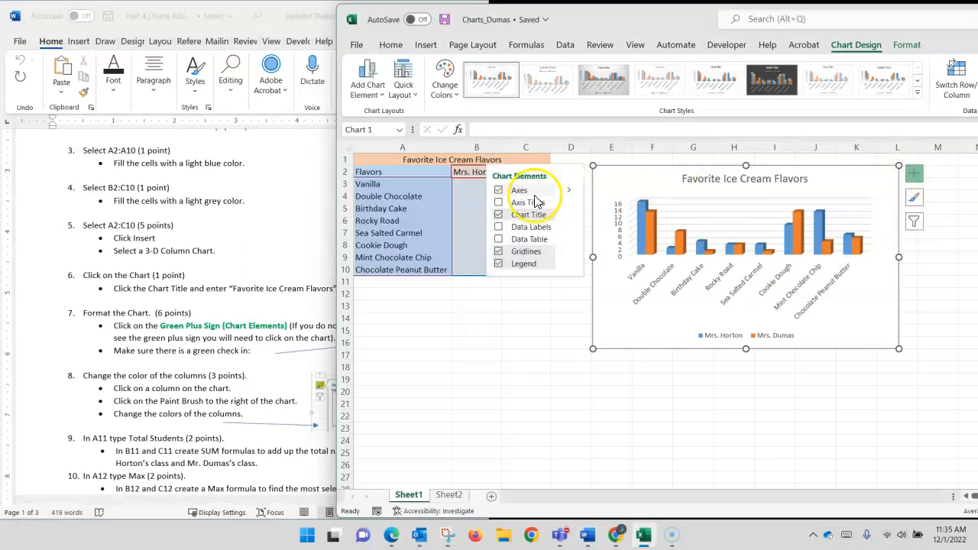
click(498, 227)
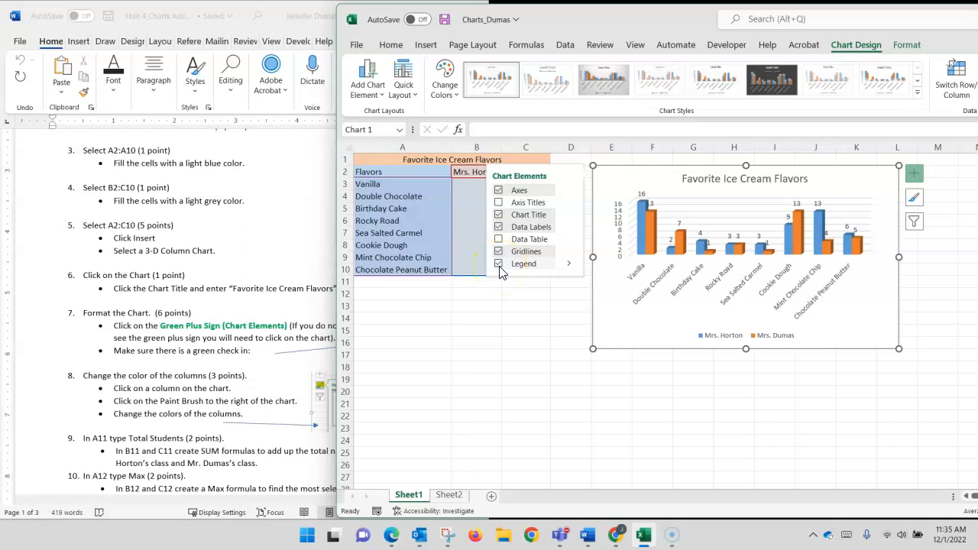
Try several chart styles and apply the second-to-last one, with the white background and solid columns
click(914, 199)
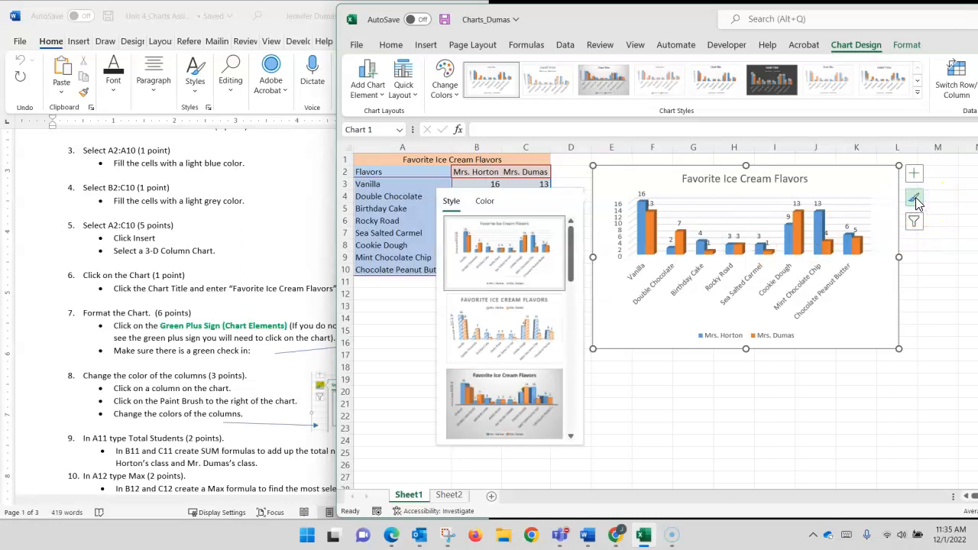
click(519, 332)
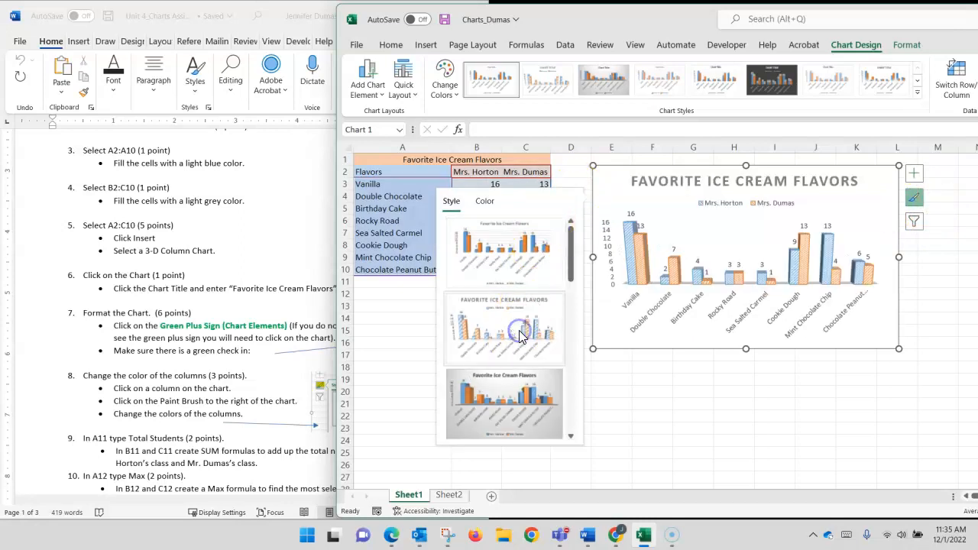
click(519, 409)
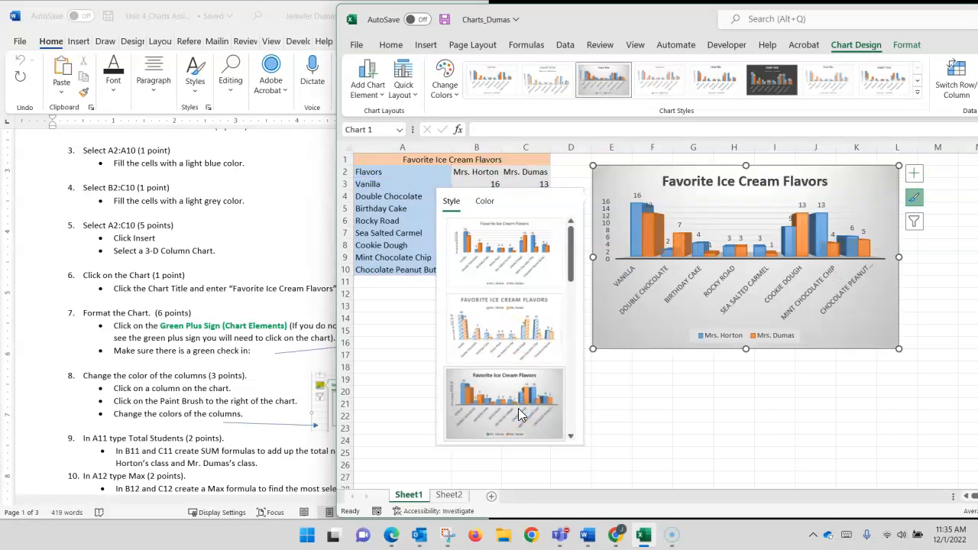
click(518, 342)
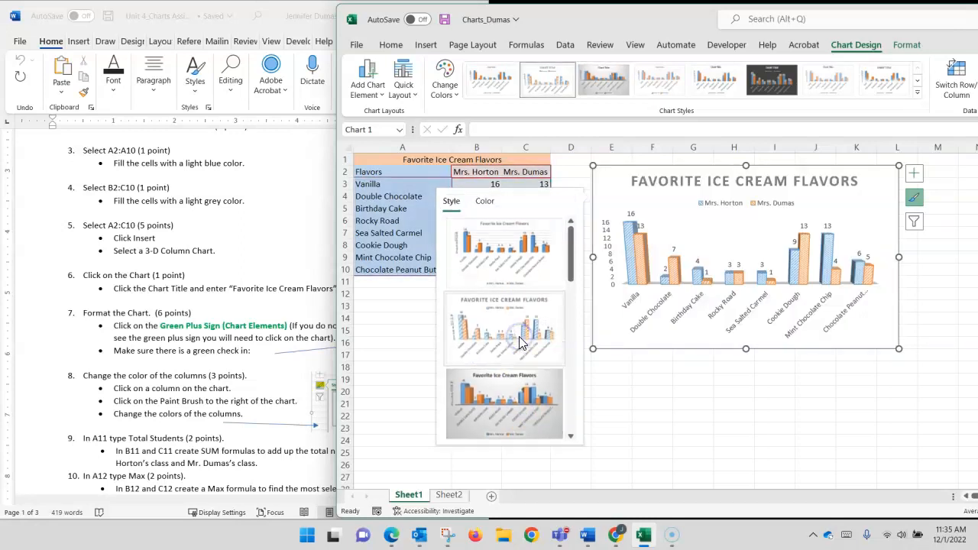
scroll(520, 343, down, 3)
click(524, 285)
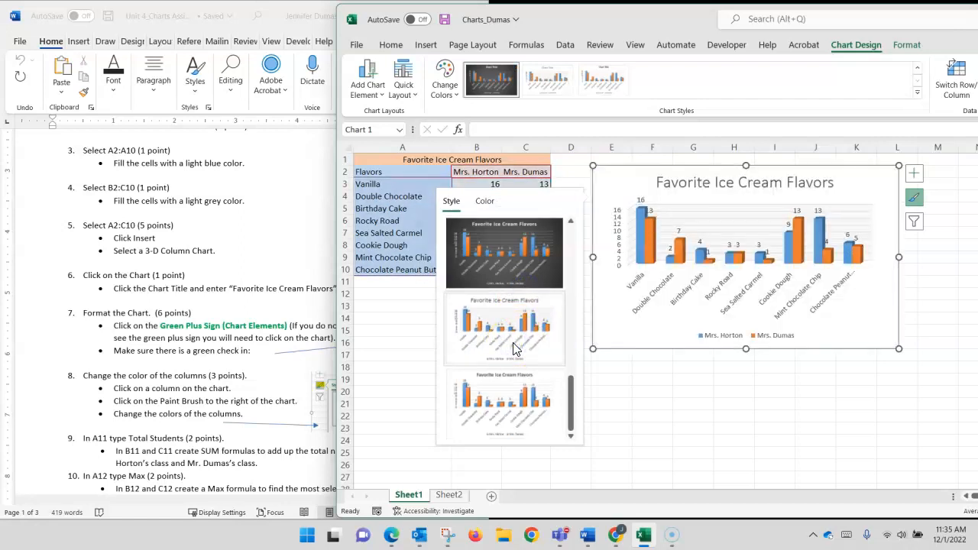
click(534, 325)
Fill the chart columns of the first data series, from column B, with standard yellow
click(640, 237)
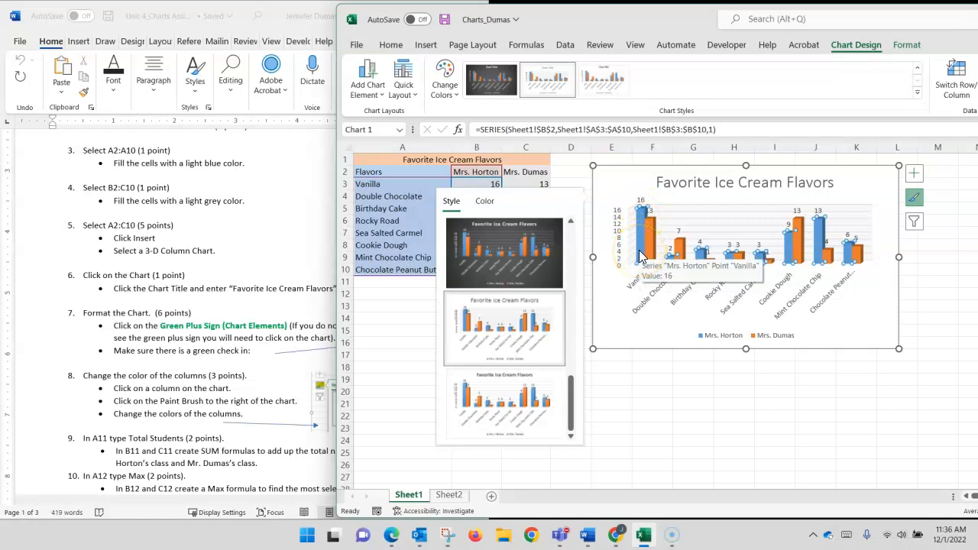
right_click(640, 255)
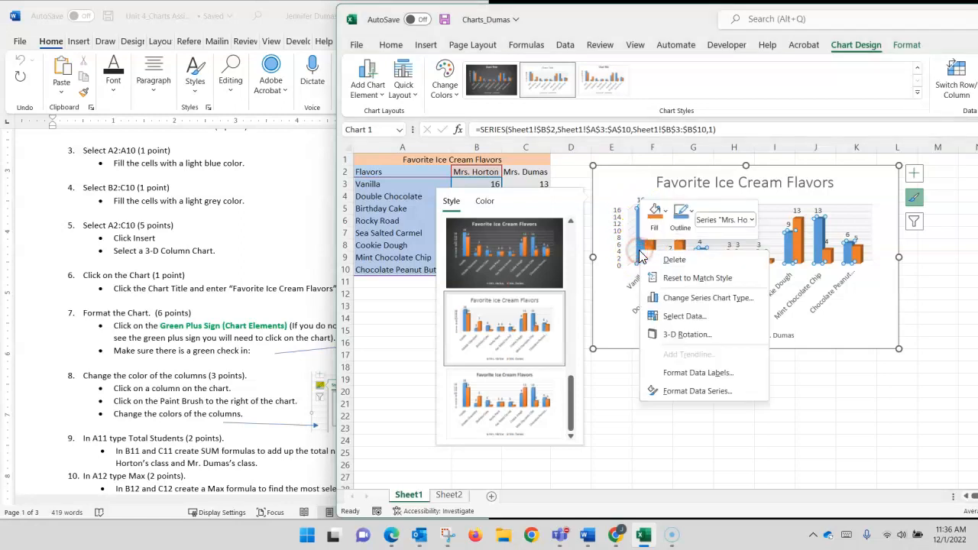
click(667, 217)
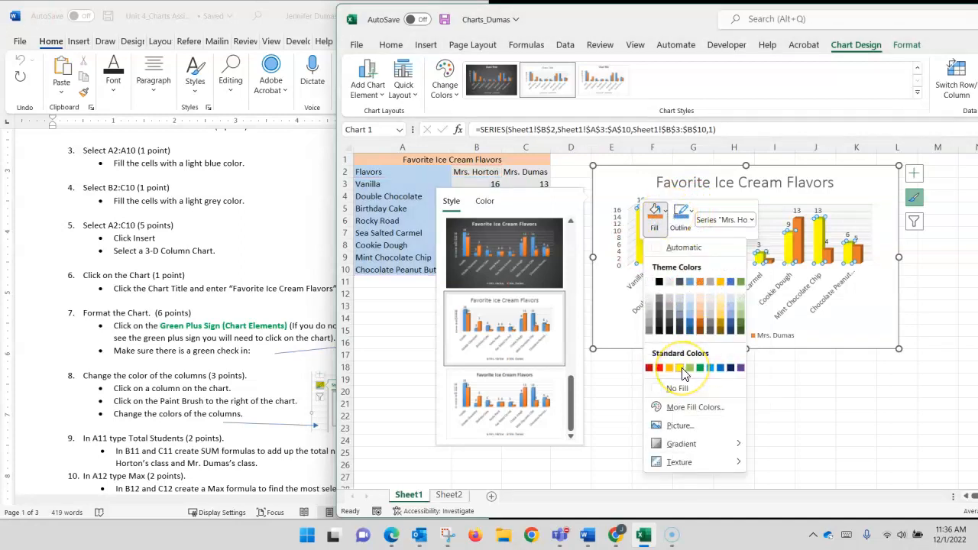
click(682, 369)
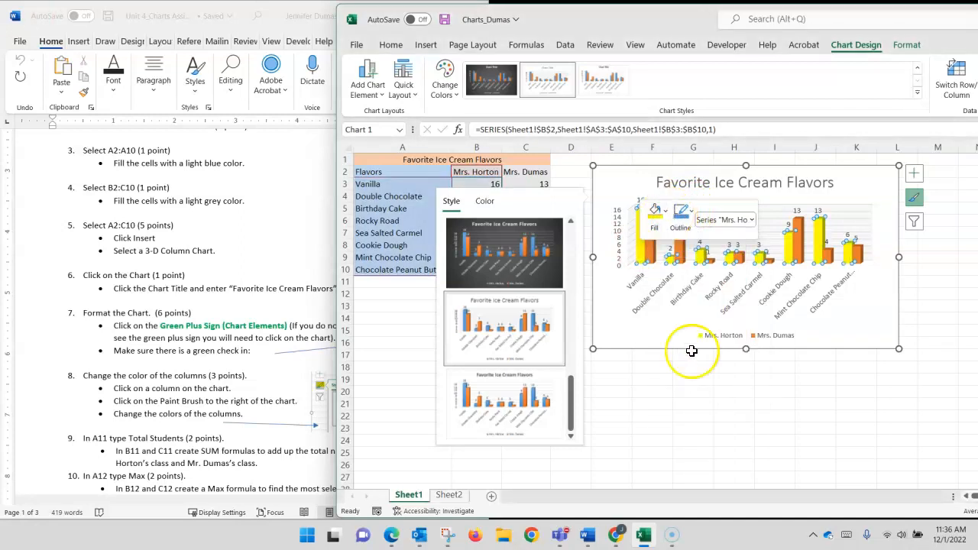
Fill the chart columns of the second data series, from column C, with standard green
click(802, 254)
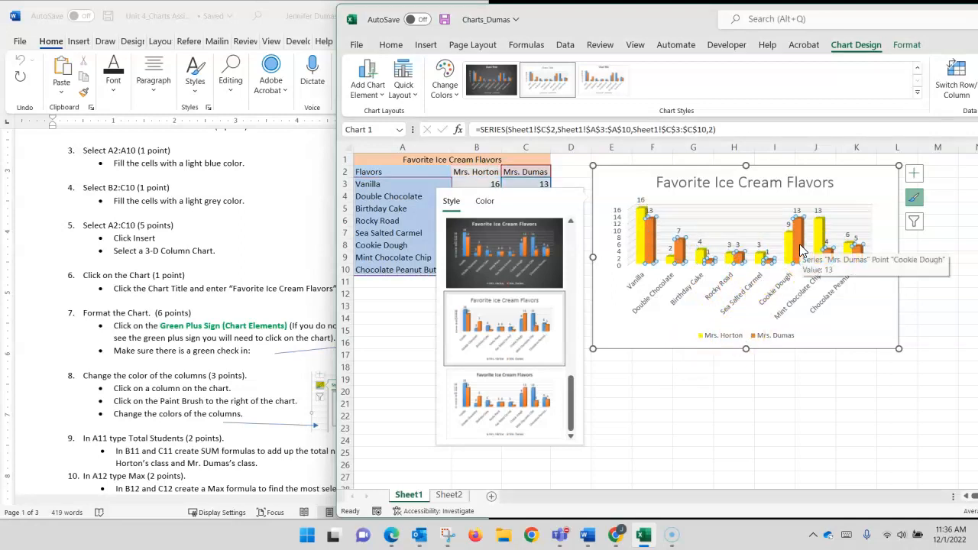
right_click(801, 251)
click(818, 206)
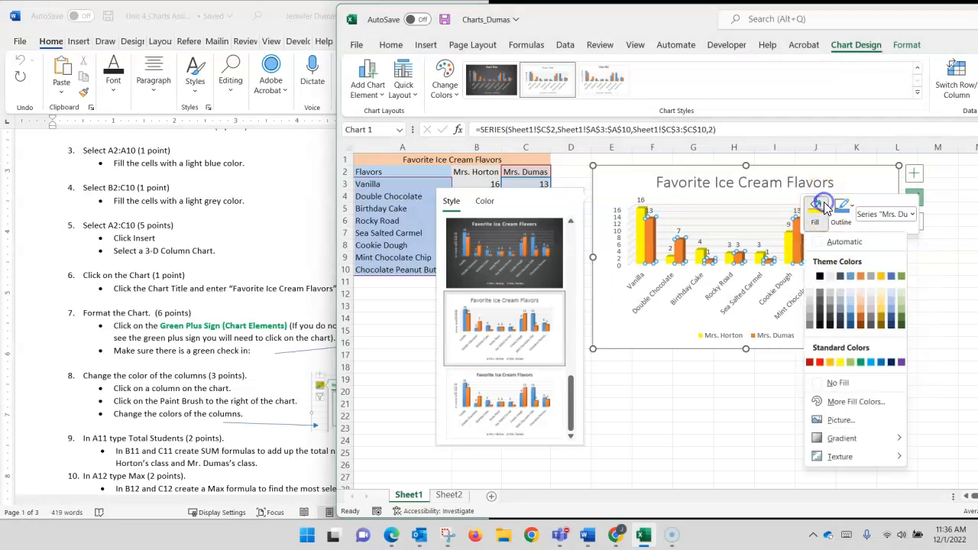
click(860, 363)
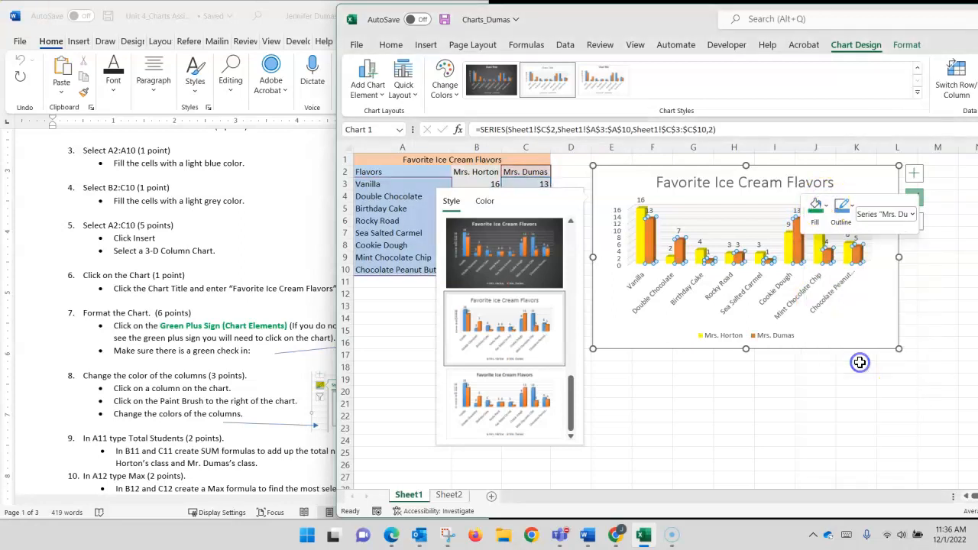
Change the fill of the first data series, from column B, to standard orange and deselect the chart
click(646, 242)
right_click(644, 240)
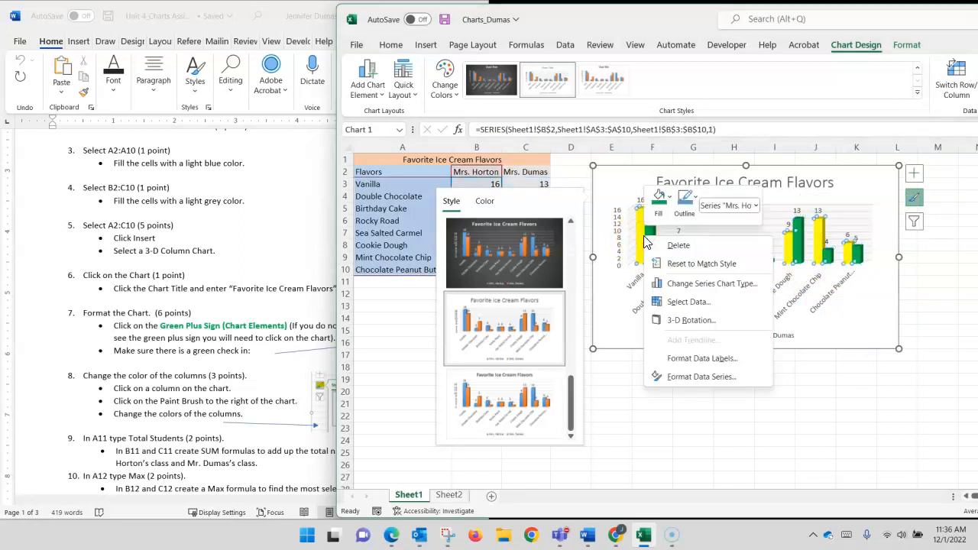
click(641, 237)
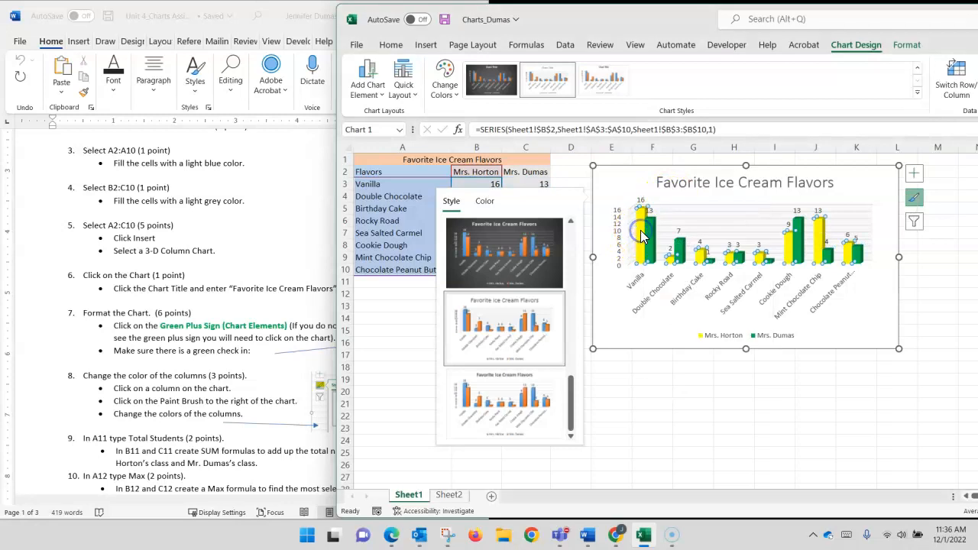
click(640, 237)
right_click(642, 233)
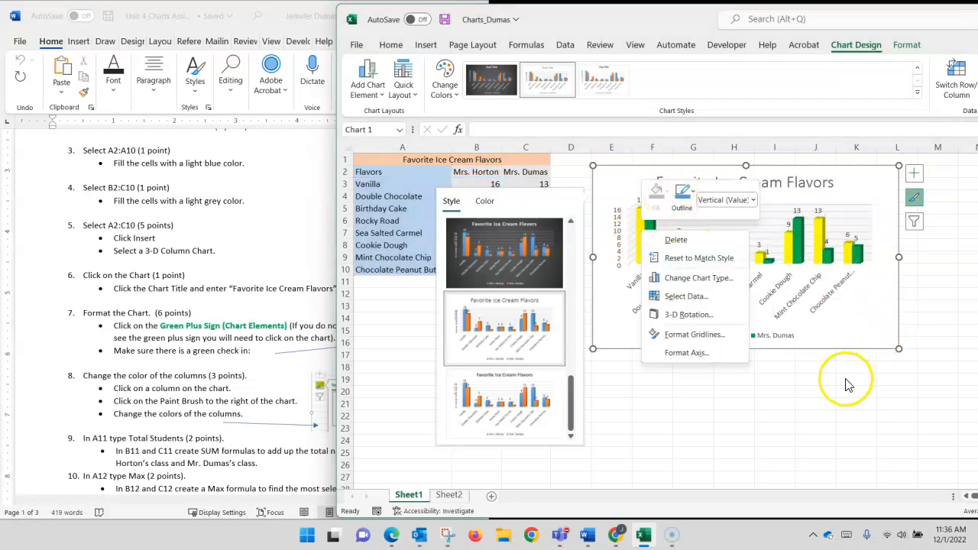
key(Escape)
click(820, 230)
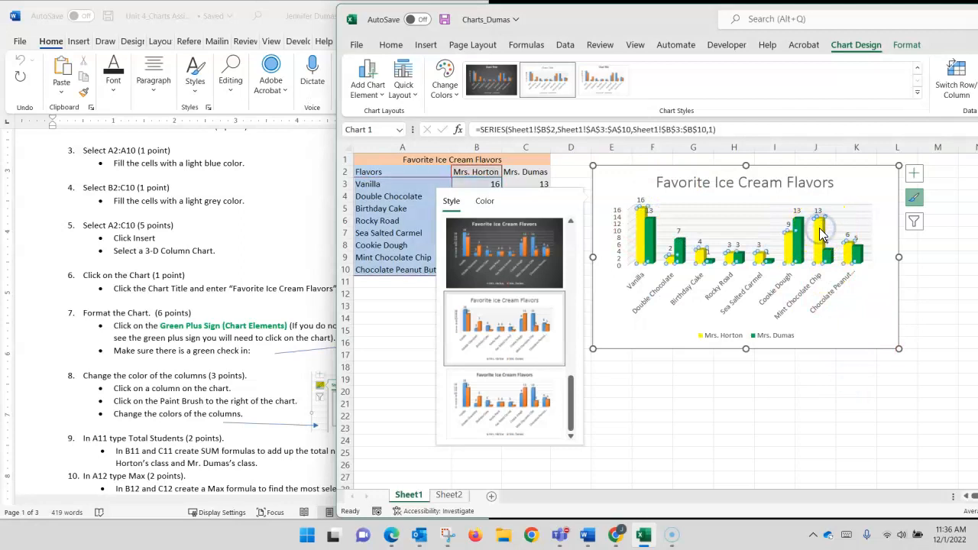
right_click(820, 228)
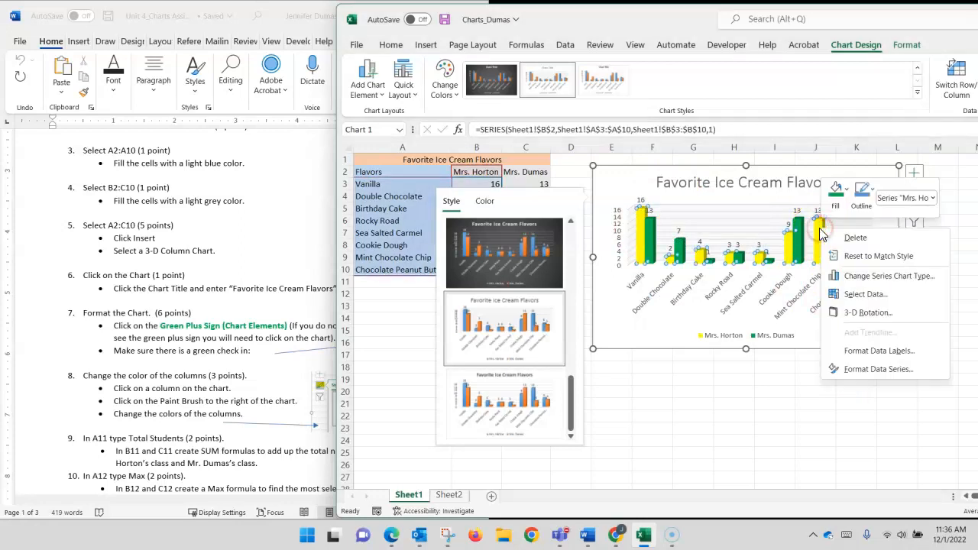
click(841, 192)
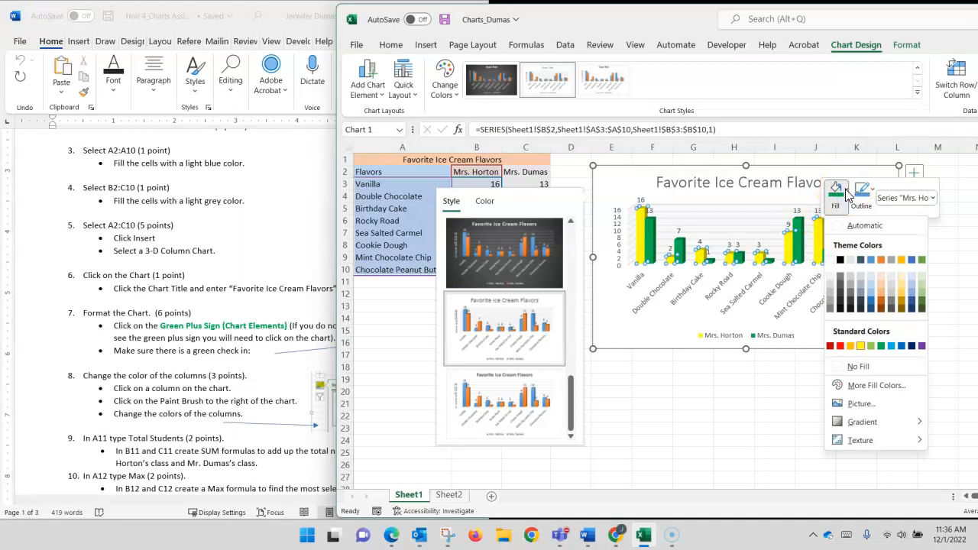
click(851, 346)
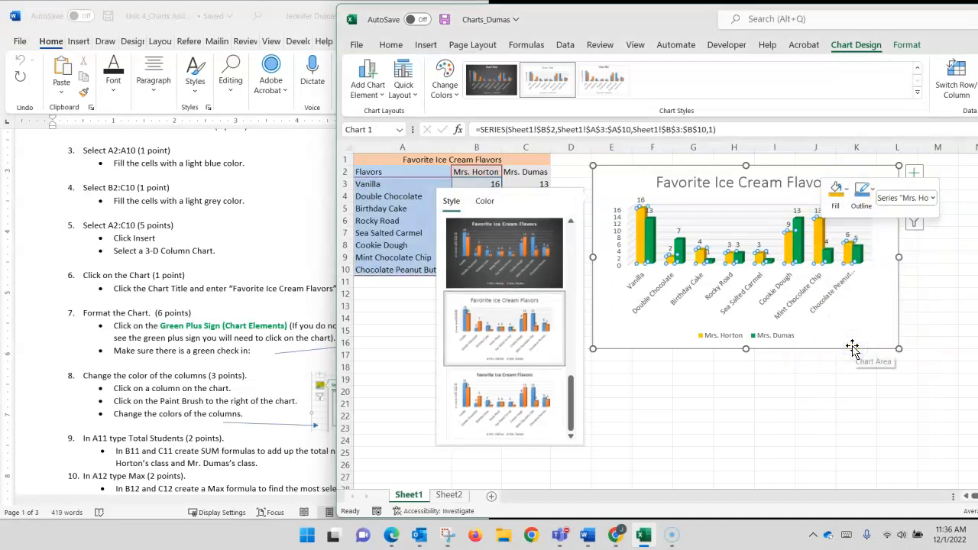
click(745, 380)
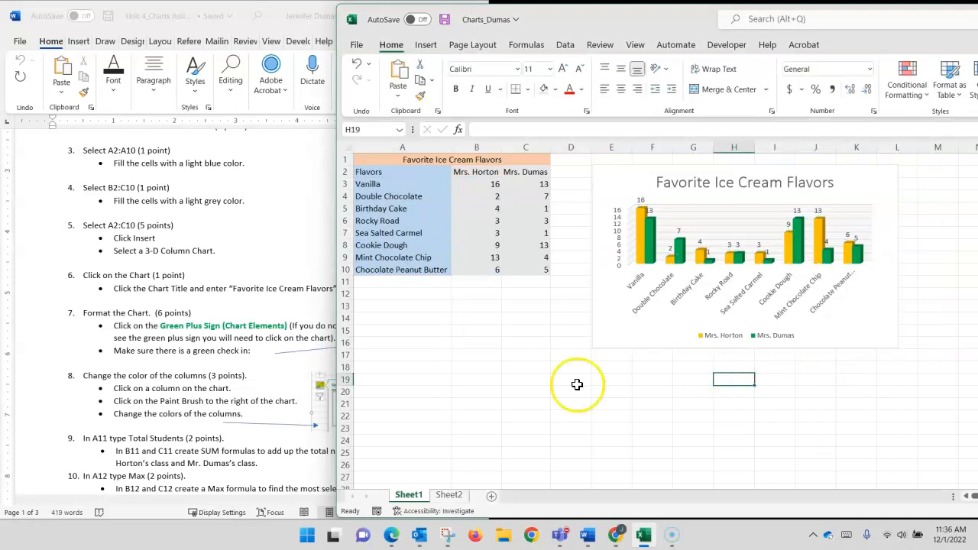
Label cell A11 Total Students, following item 9 of the assignment instructions
scroll(256, 380, down, 1)
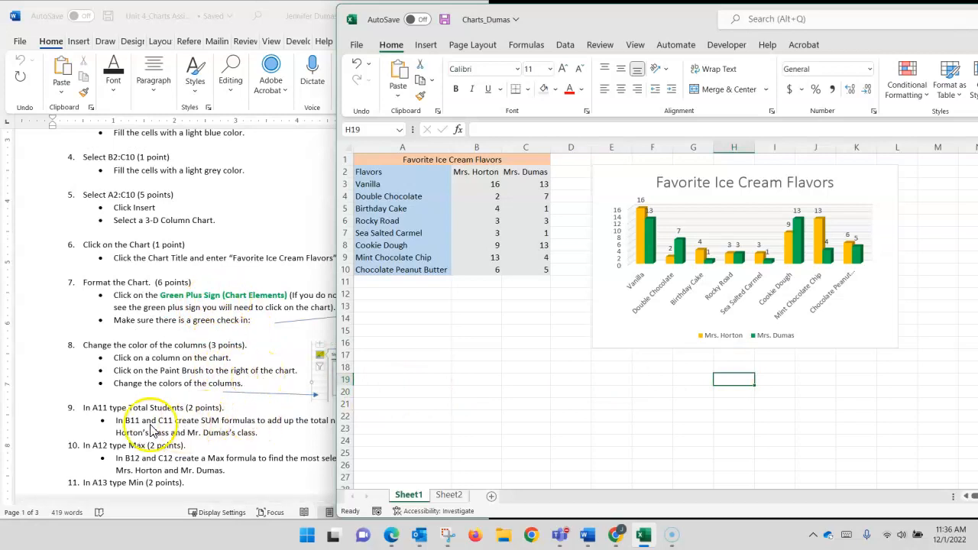
scroll(196, 417, down, 1)
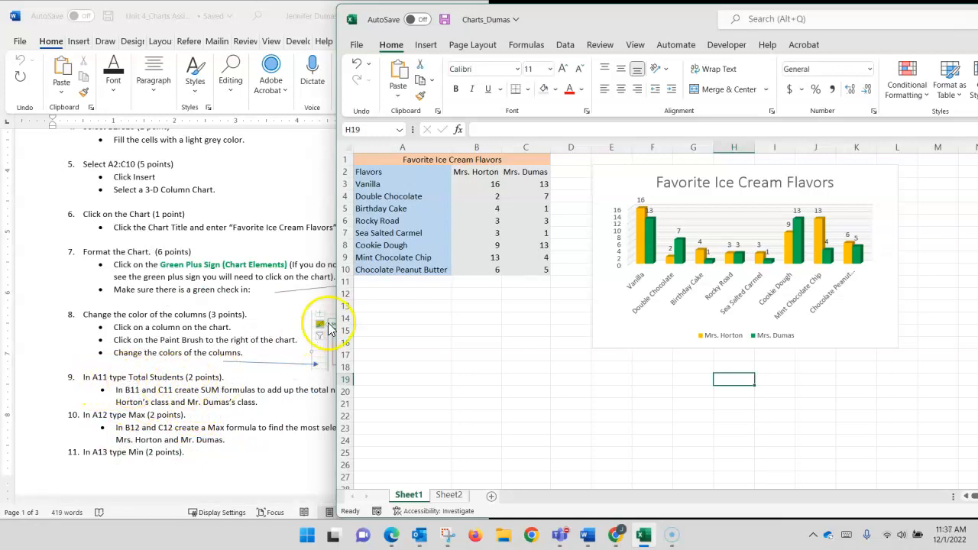
click(405, 282)
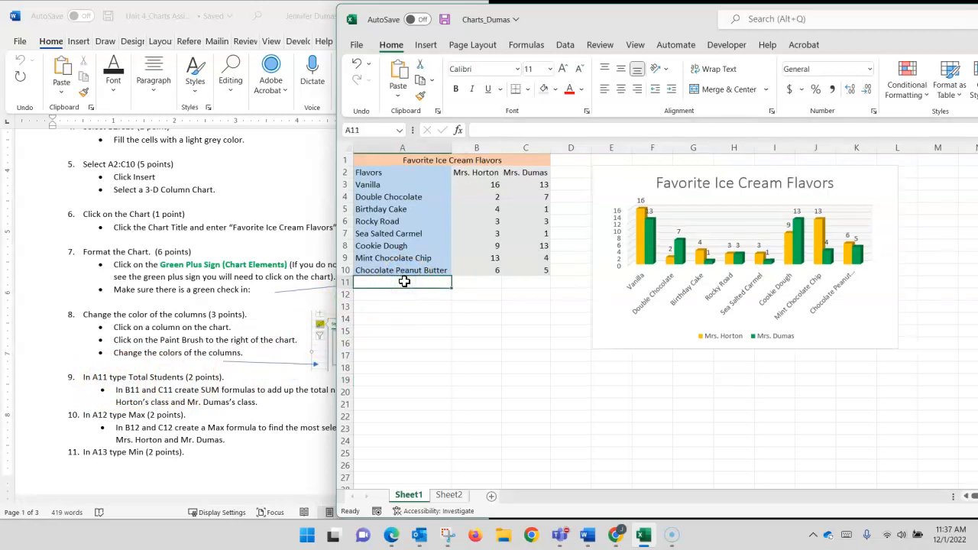
text(Tota)
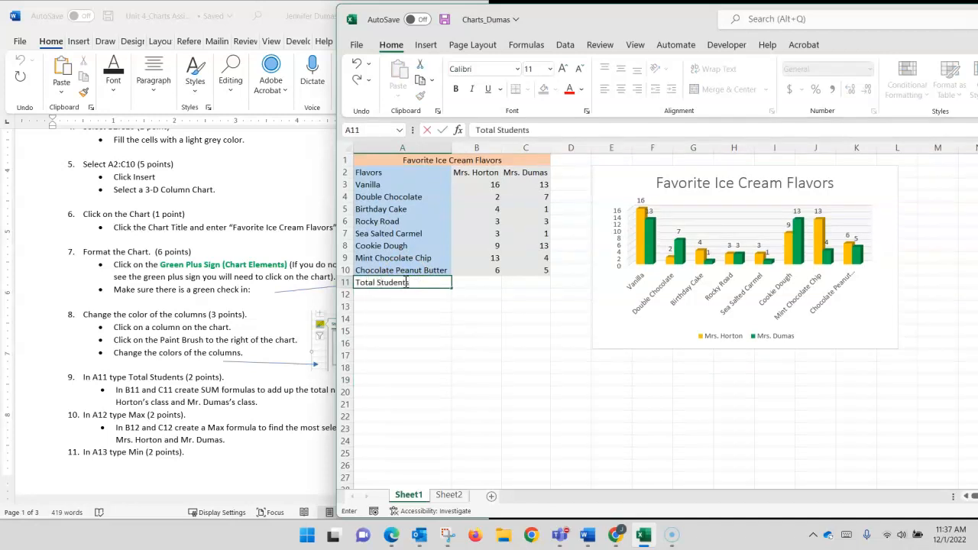
text(l Students)
click(467, 282)
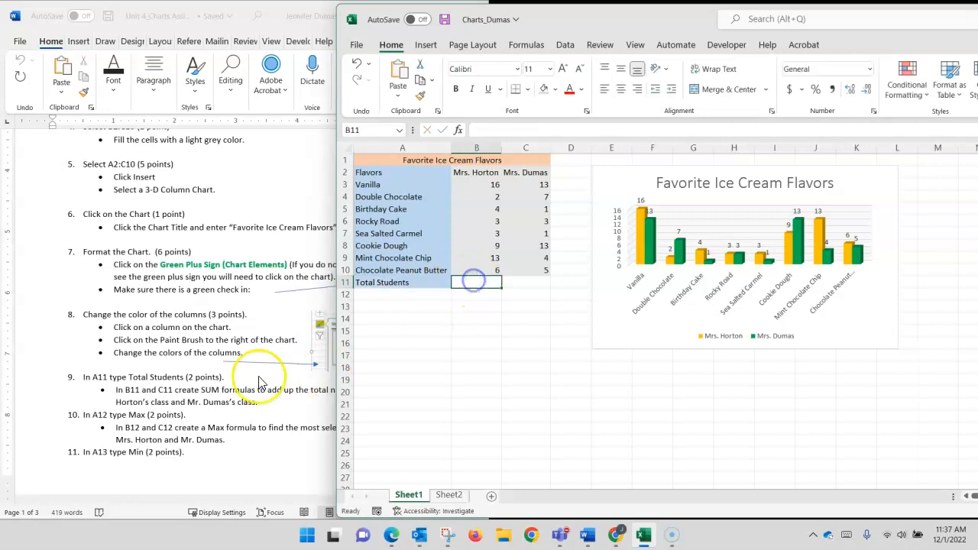
Enter a SUM formula in cell B11 that adds up B3:B10
click(208, 397)
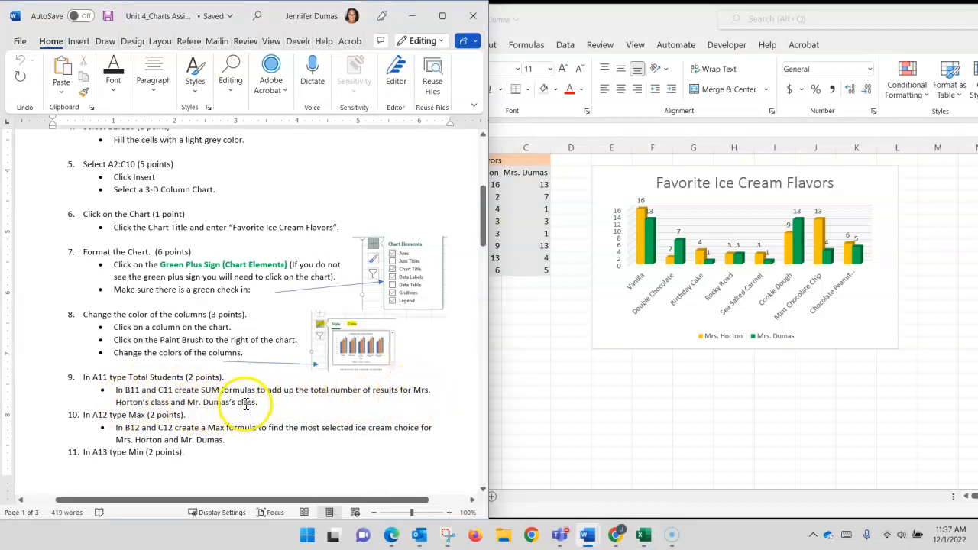
click(495, 284)
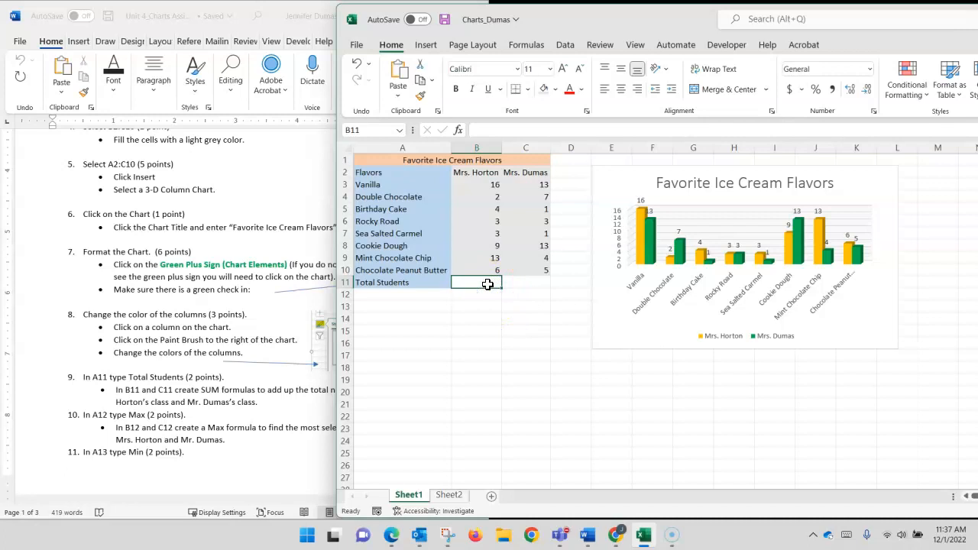
text(=sum)
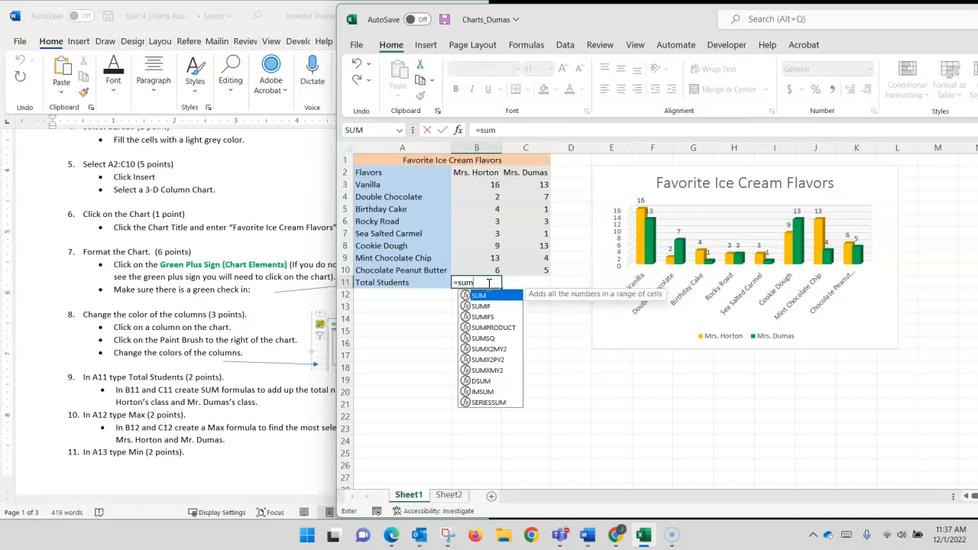
text(()
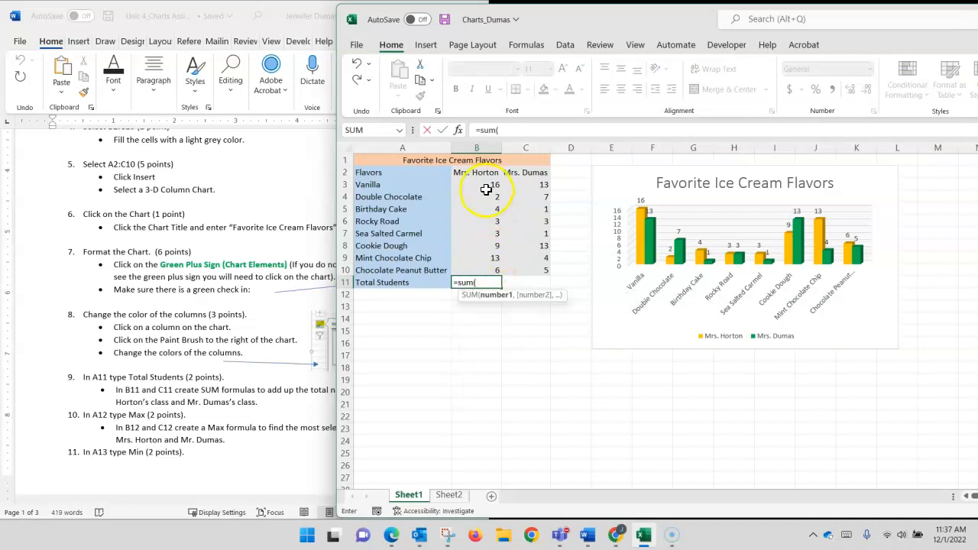
drag(488, 185, 495, 264)
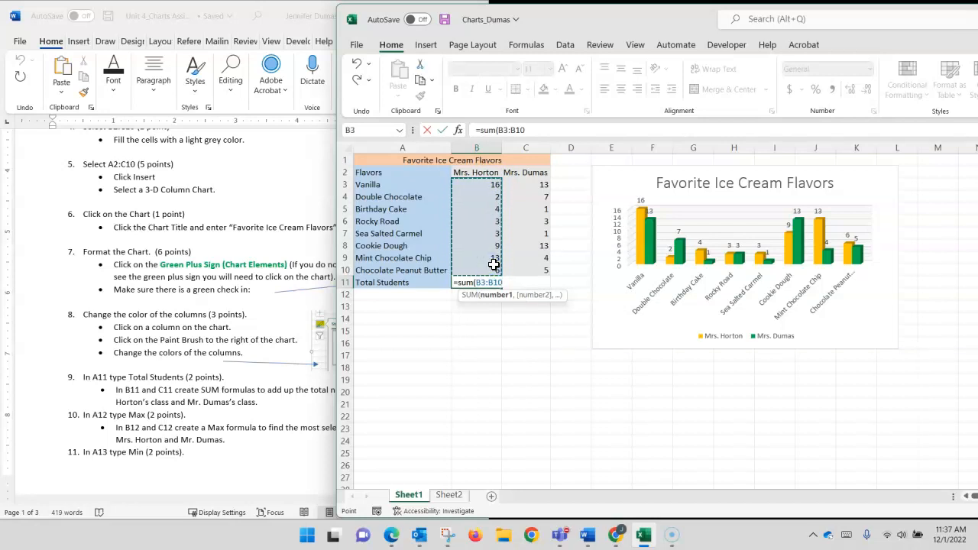
key(Return)
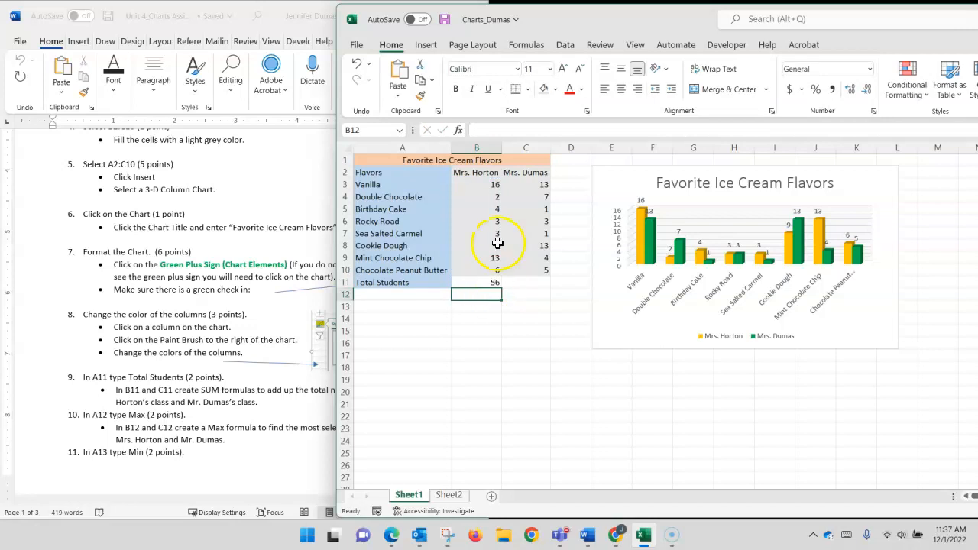
Enter a SUM formula in cell C11 that adds up C3:C10
click(537, 282)
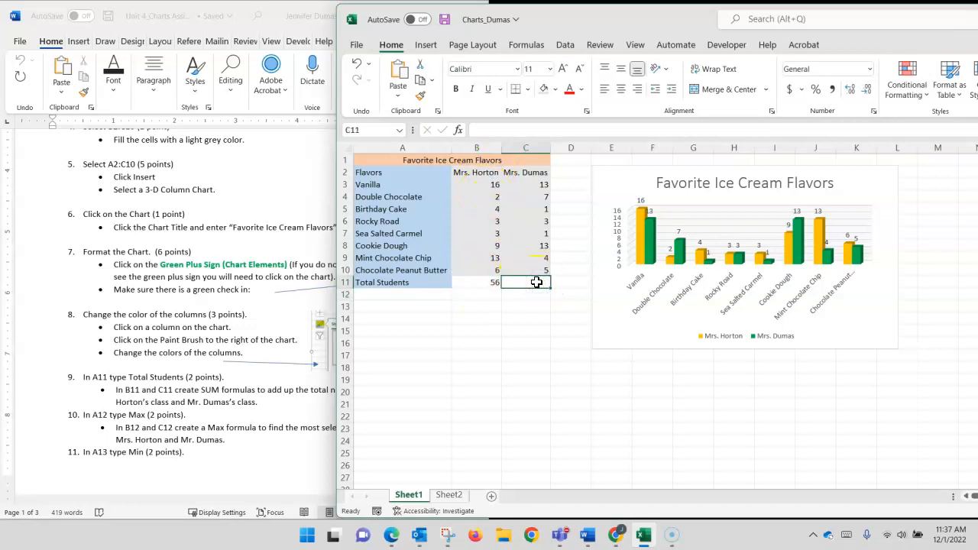
text(=sum()
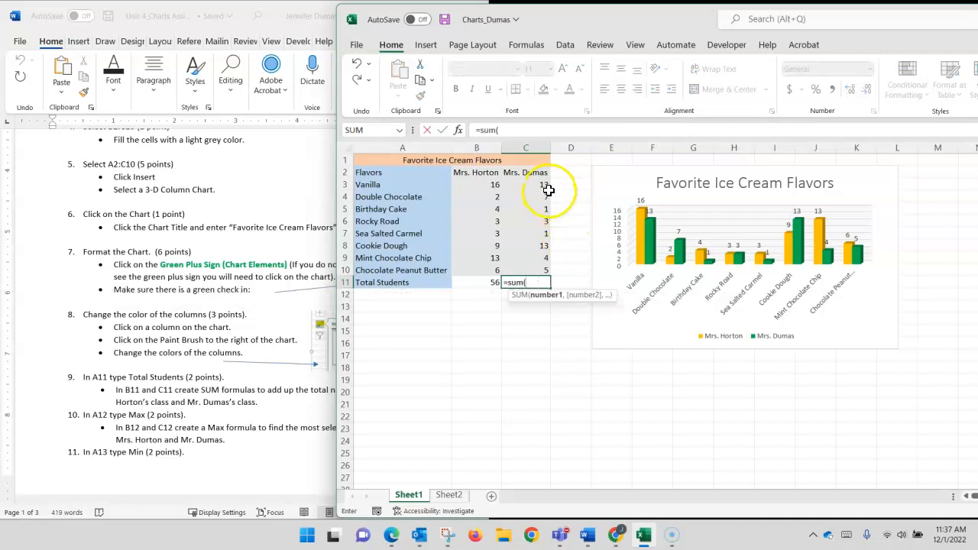
drag(535, 185, 533, 264)
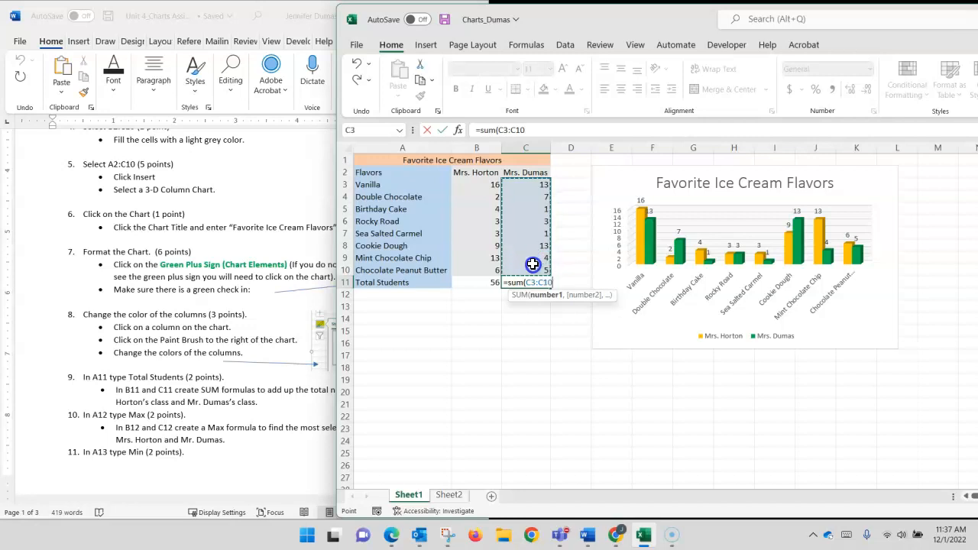
key(Return)
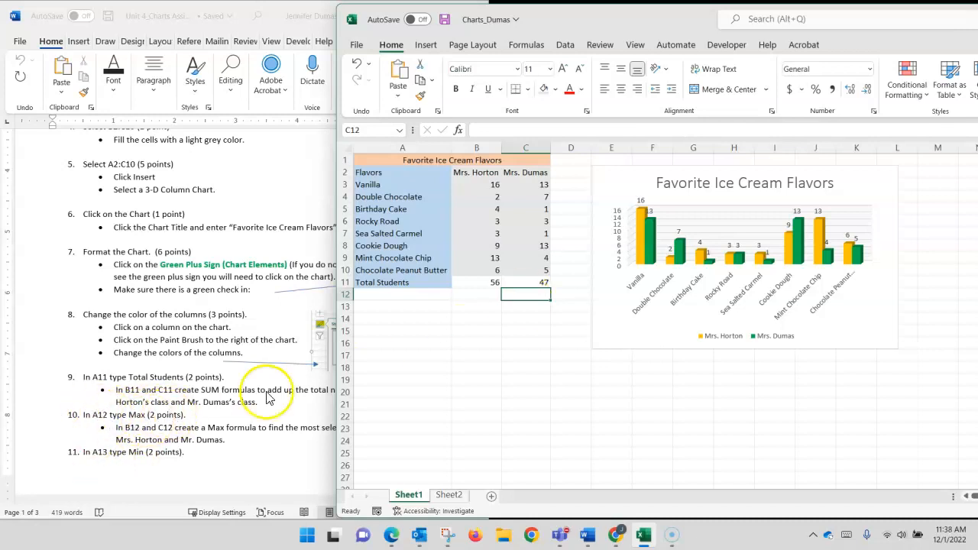
Label cell A12 Max, directly below the Total Students row
click(391, 297)
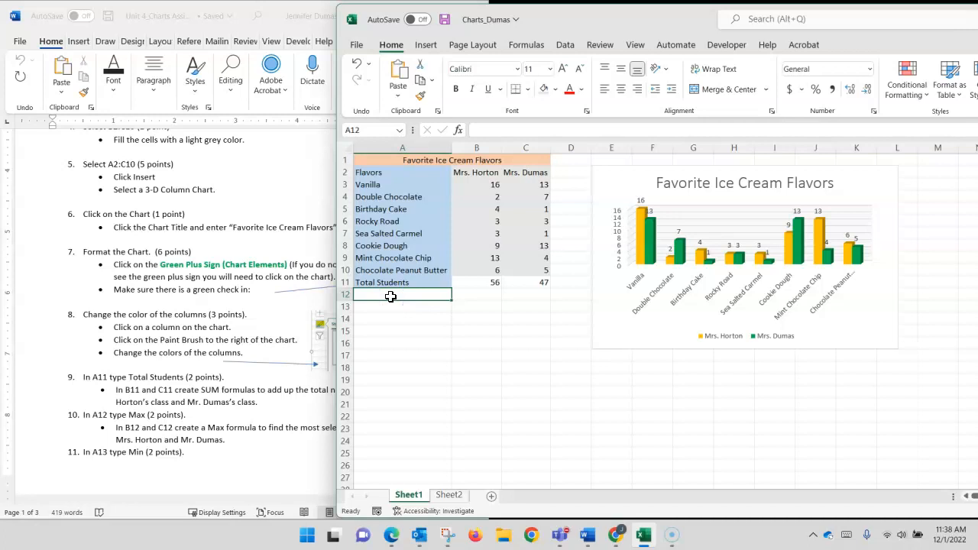
text(Max)
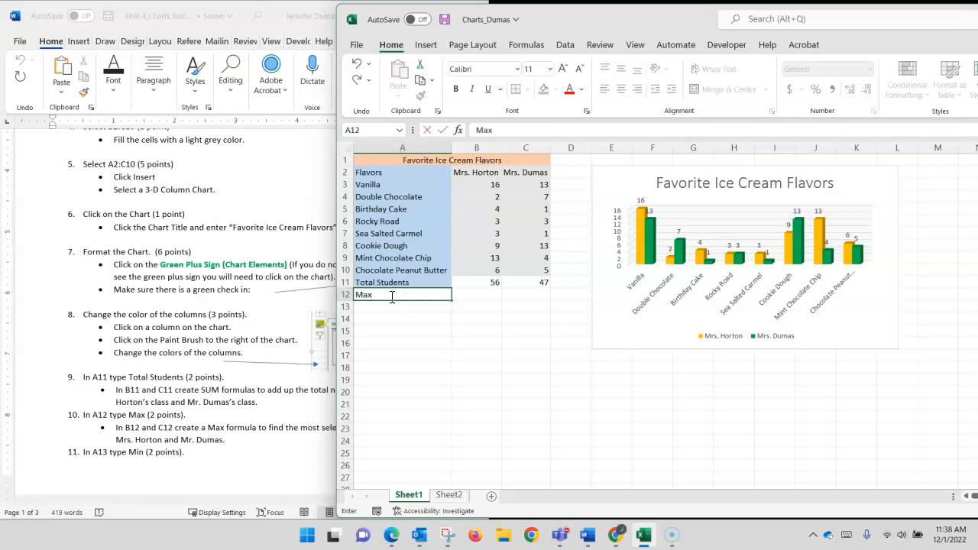
key(Tab)
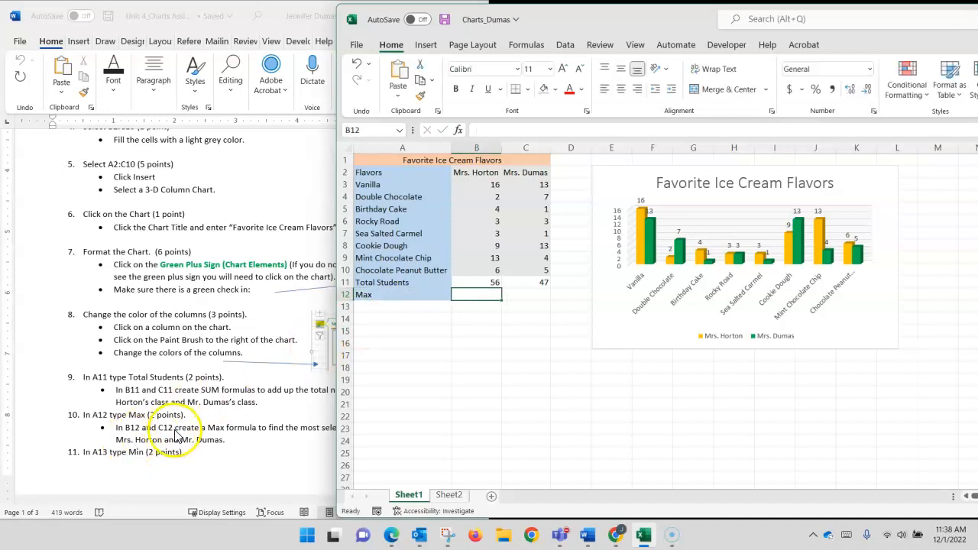
Enter a MAX formula in cell B12 that covers B3:B10
click(207, 434)
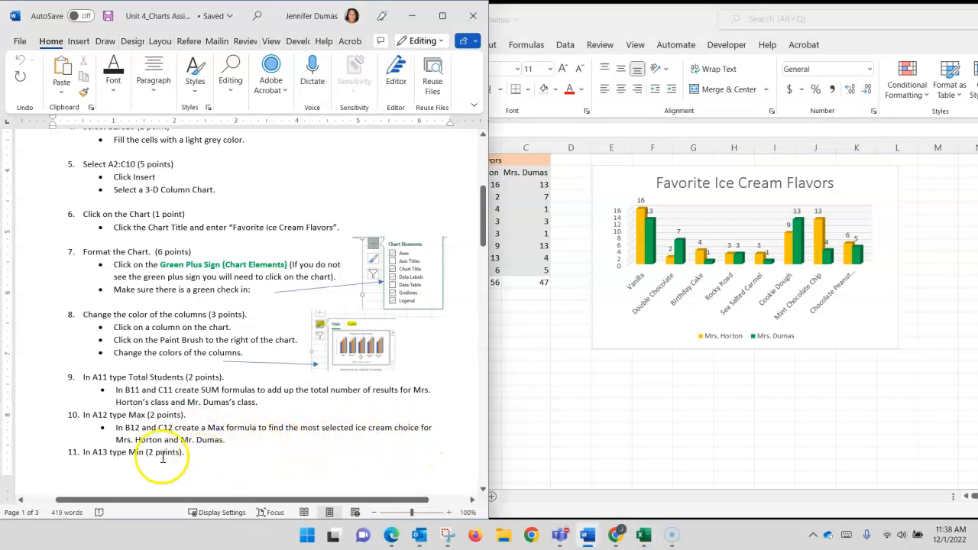
click(532, 312)
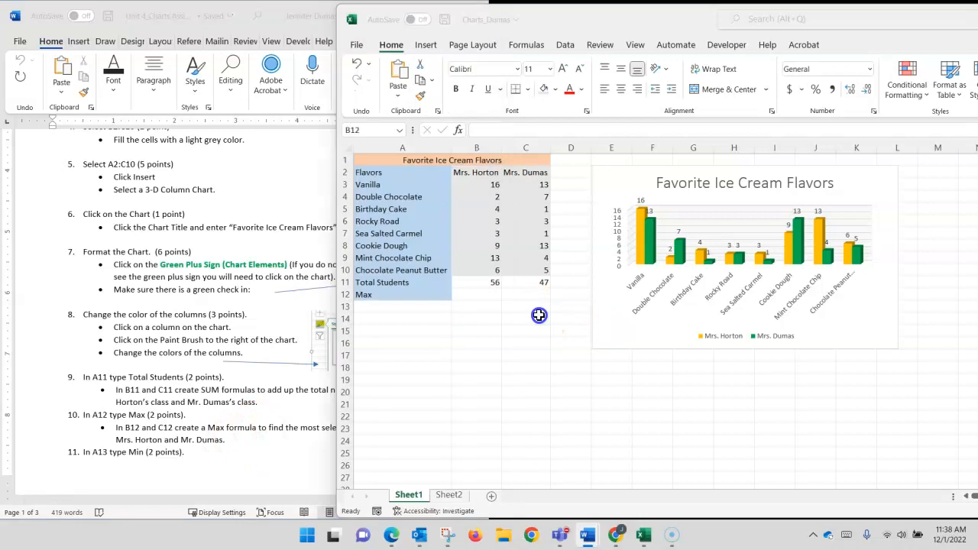
click(485, 296)
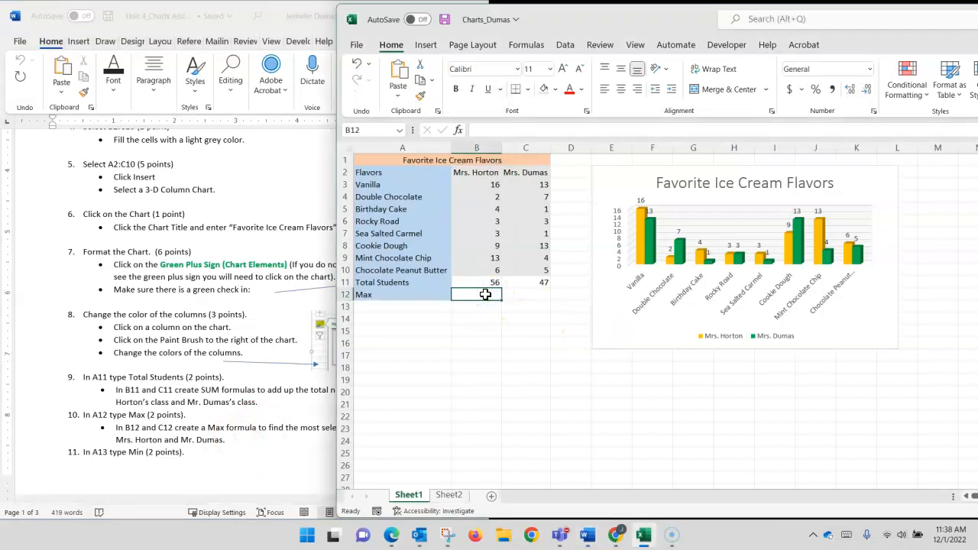
text(=max()
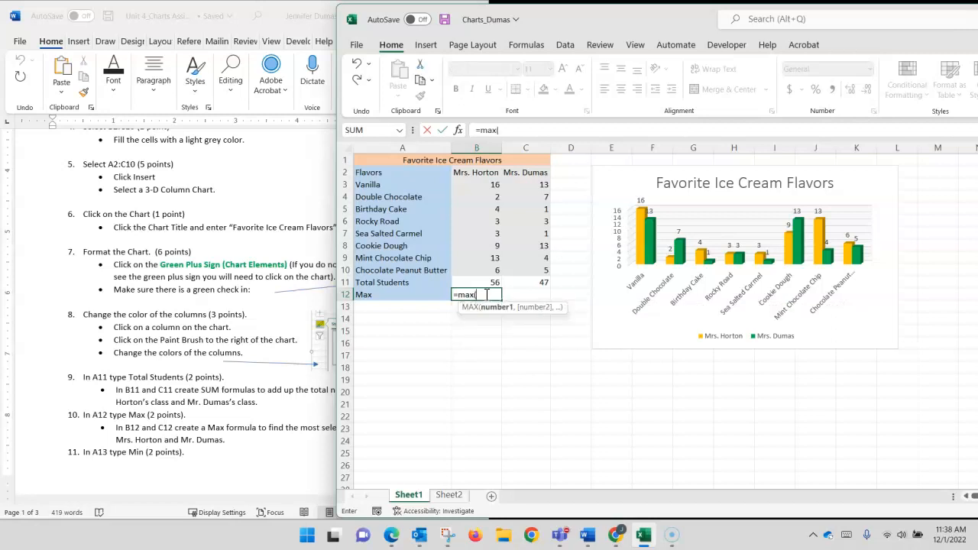
drag(495, 185, 481, 268)
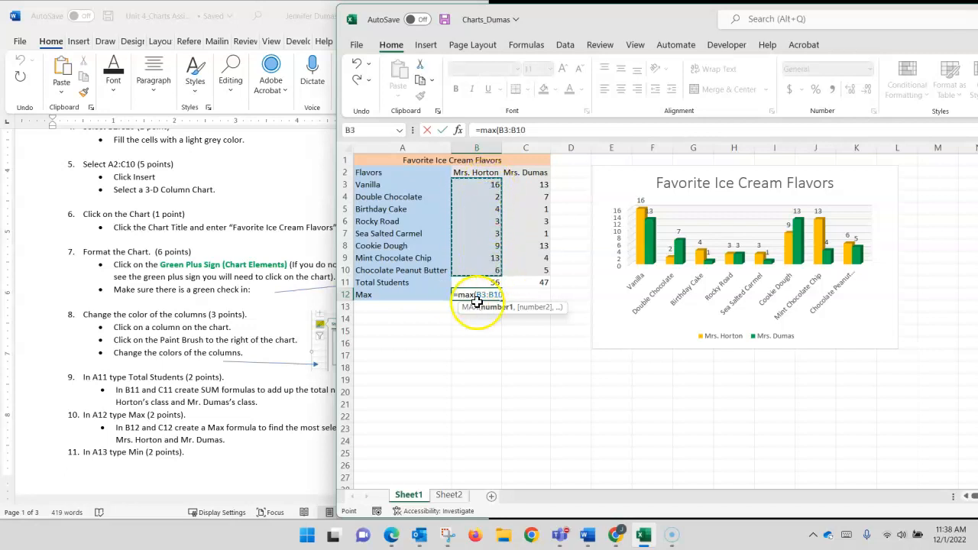
key(Return)
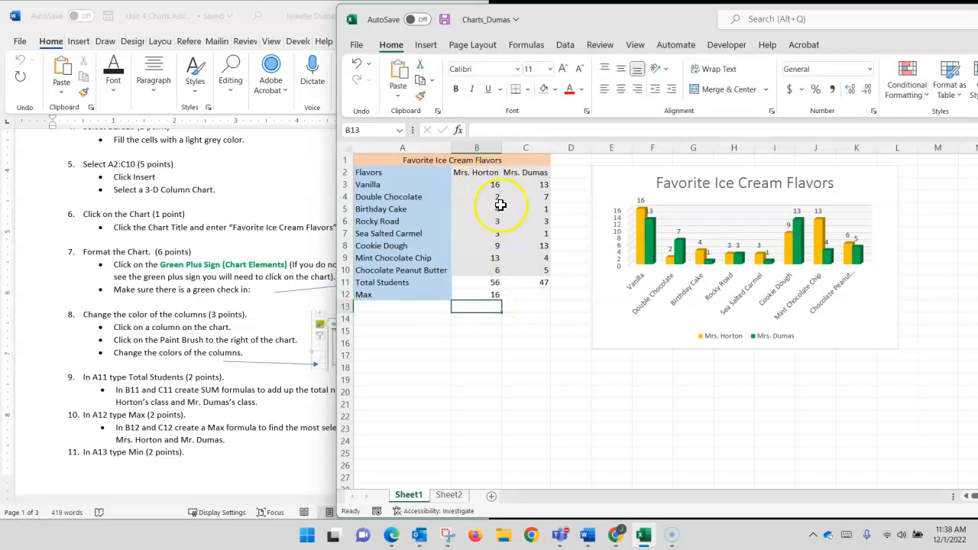
Enter a MAX formula in cell C12 that covers C3:C10
click(530, 297)
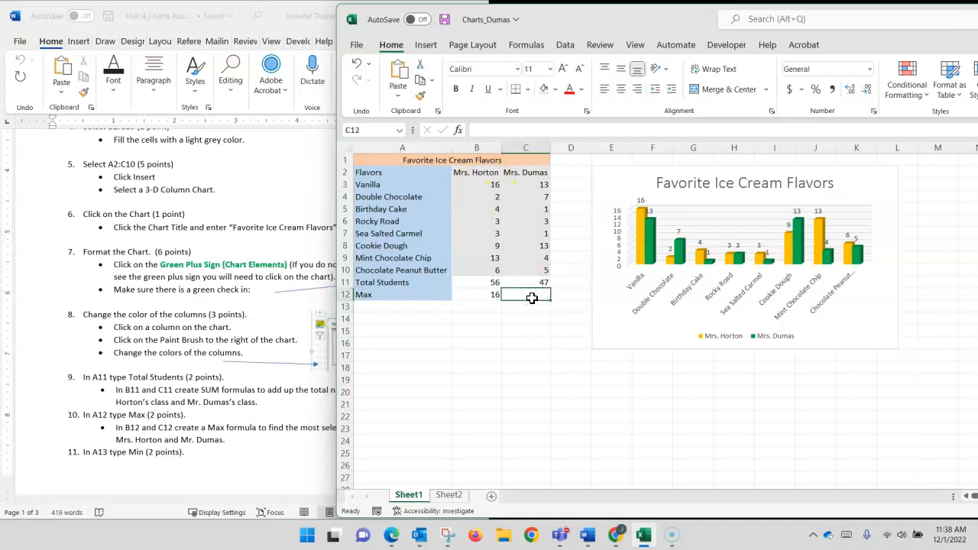
text(=)
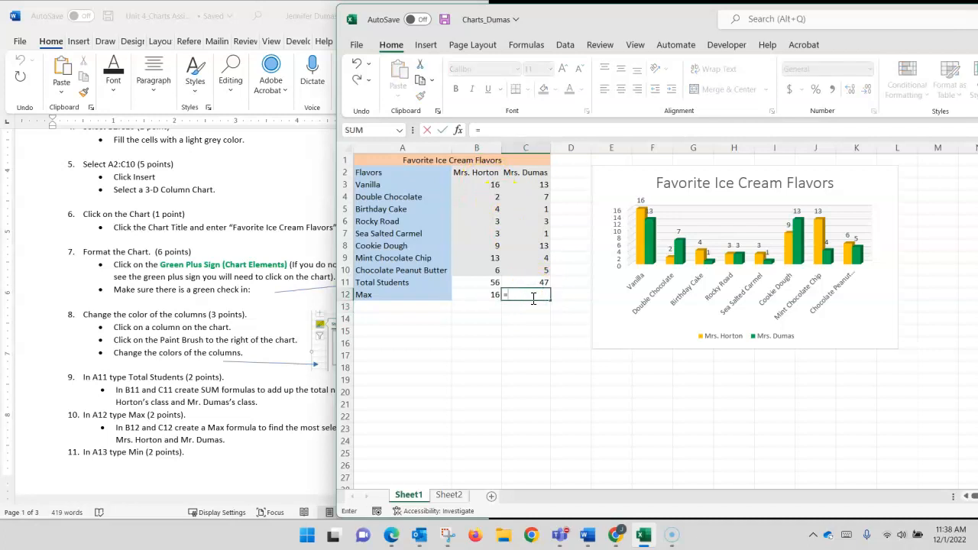
text(Max()
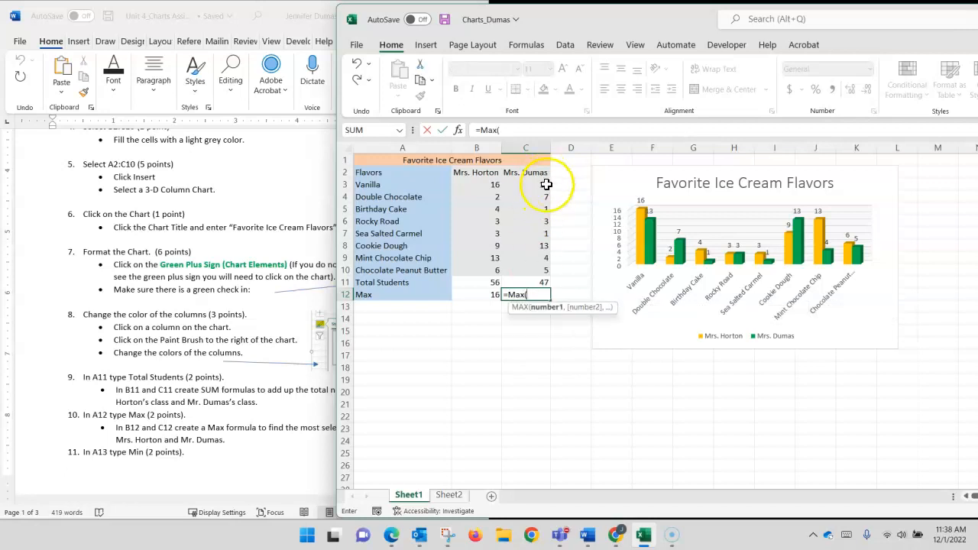
drag(546, 186, 546, 269)
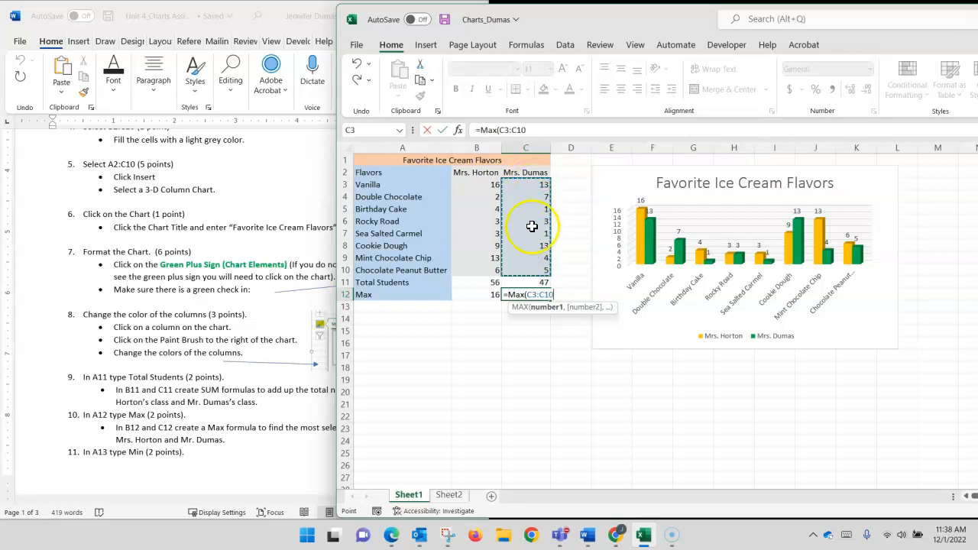
key(Return)
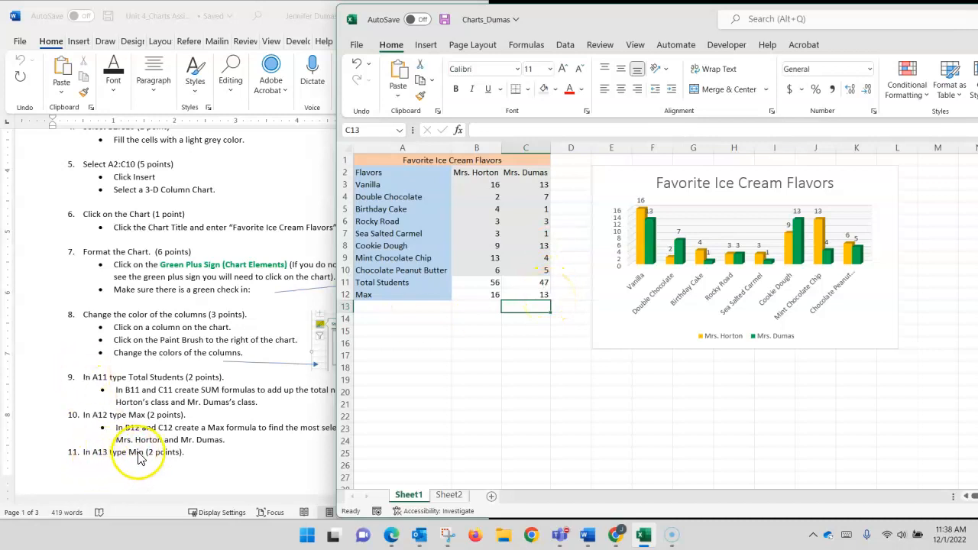
Label cell A13 Min, directly below the Max row
click(377, 307)
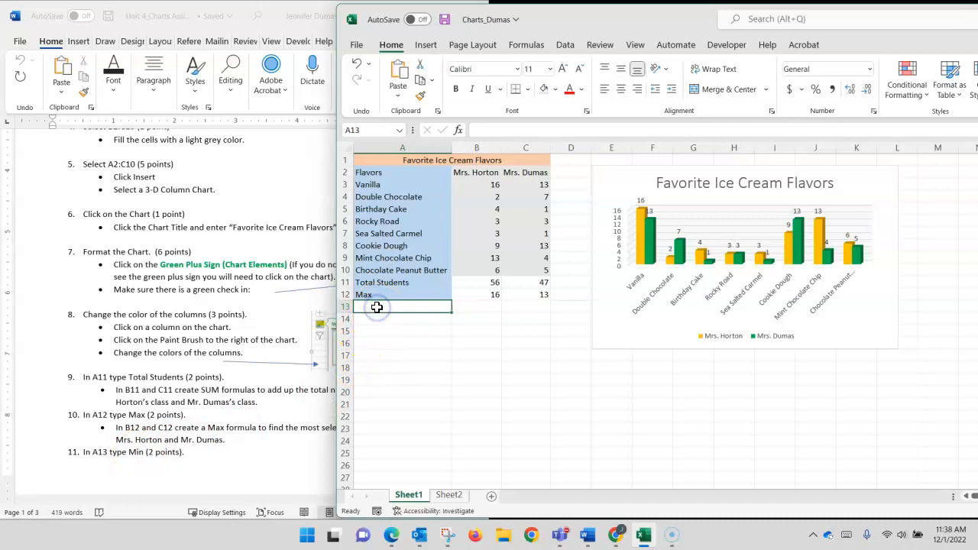
text(Min)
key(Delete)
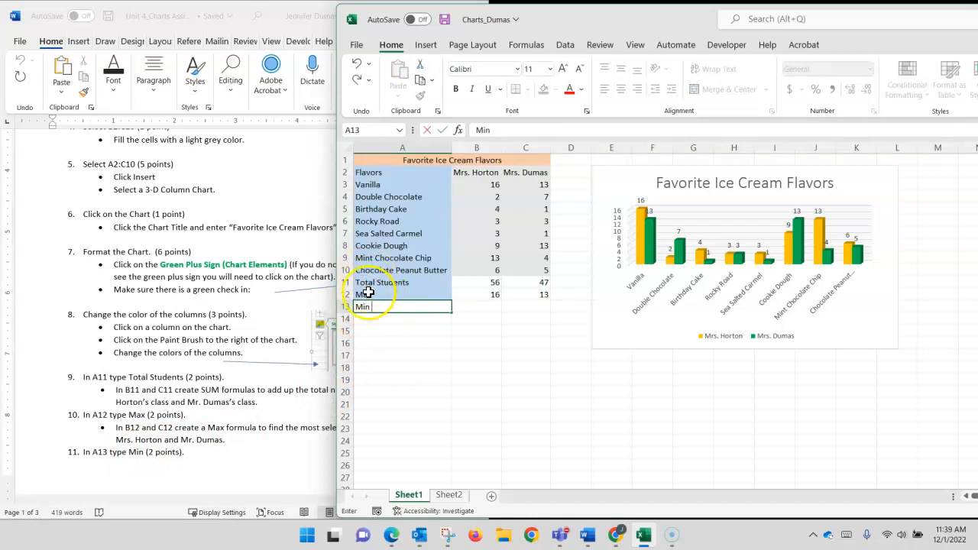
key(Return)
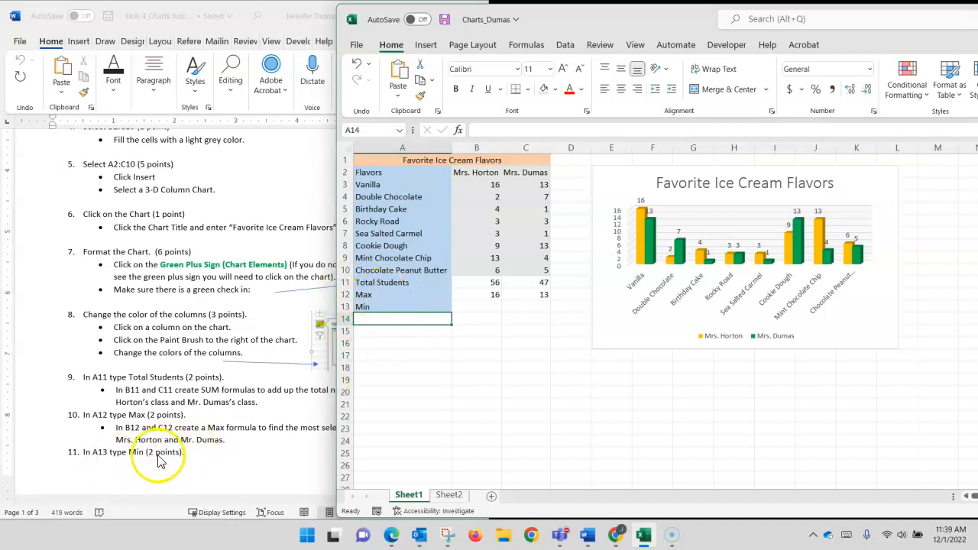
Enter a MIN formula in cell B13 that covers B3:B10, following instruction 11 of the assignment document
scroll(158, 459, down, 7)
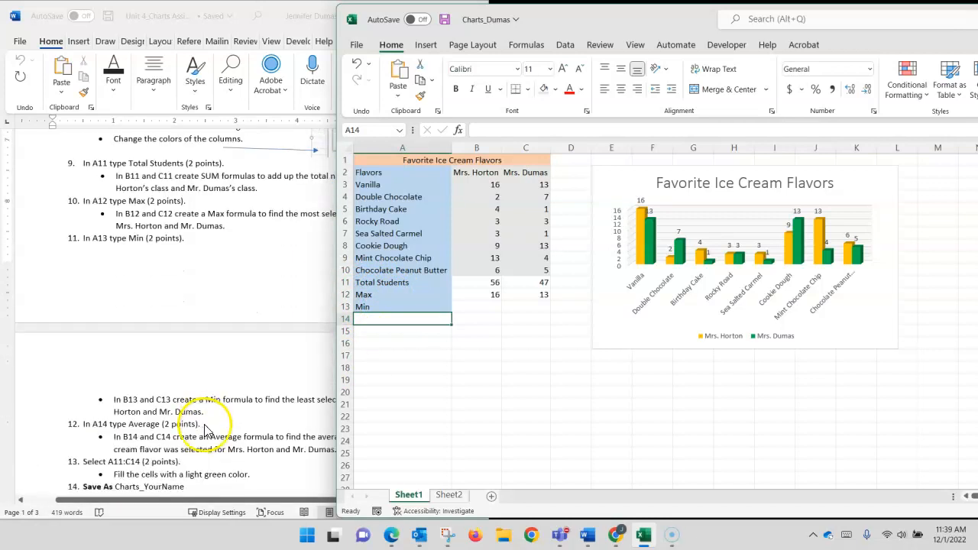
click(197, 376)
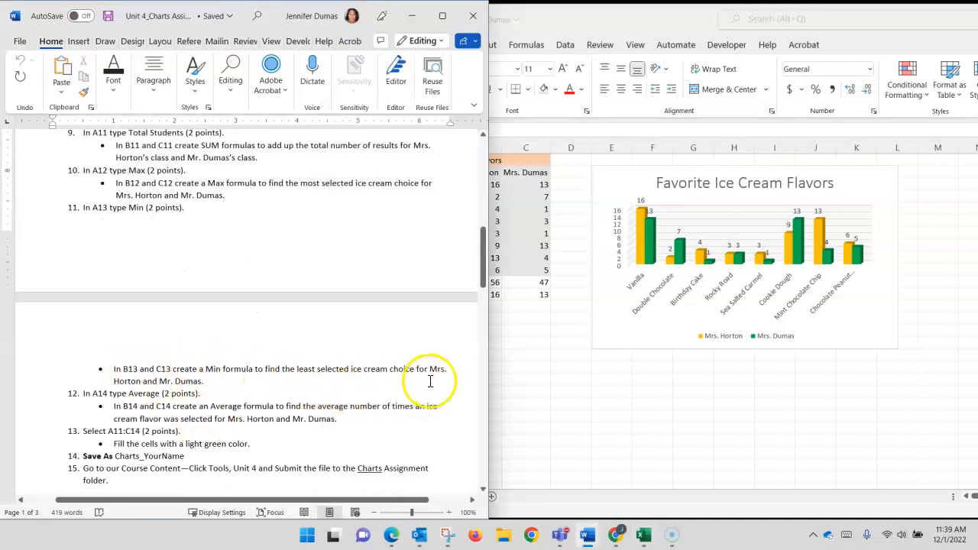
click(498, 307)
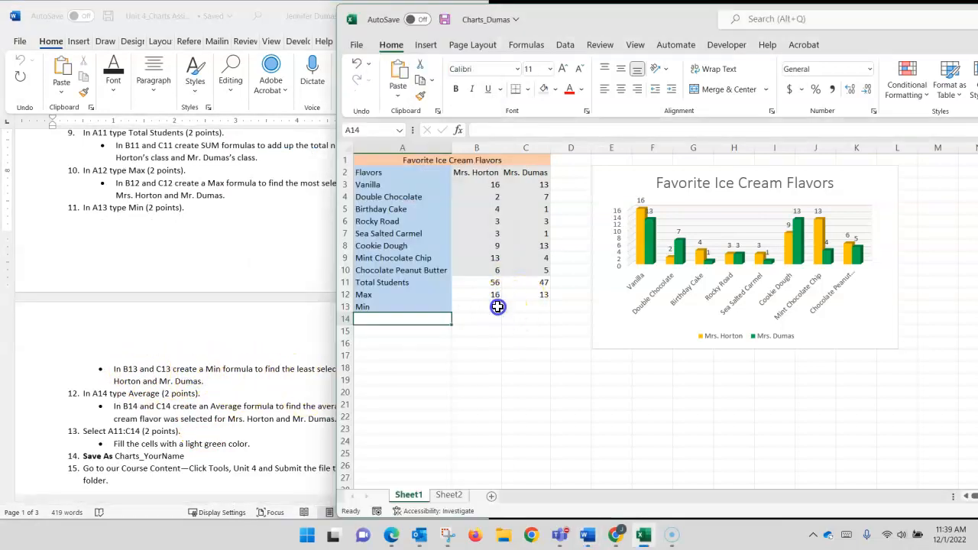
click(497, 306)
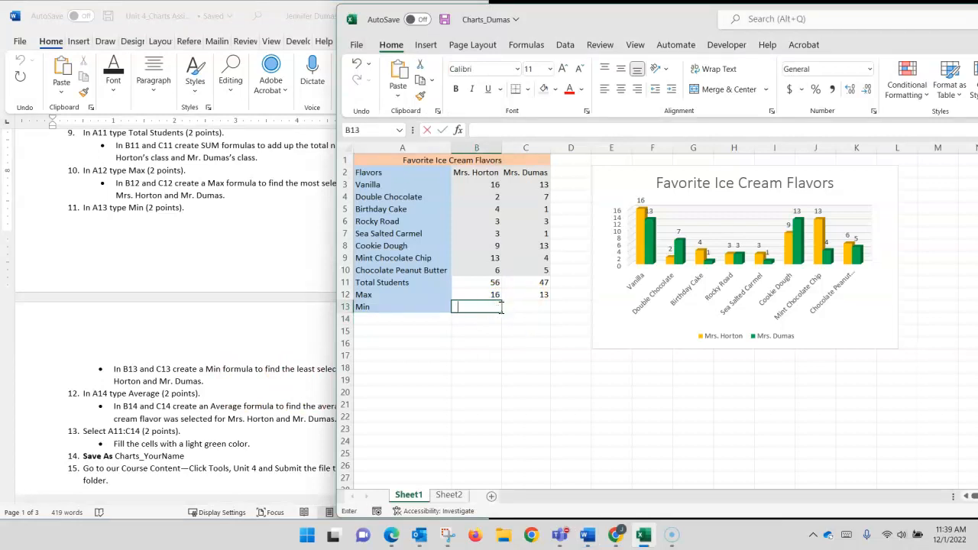
text(=Min)
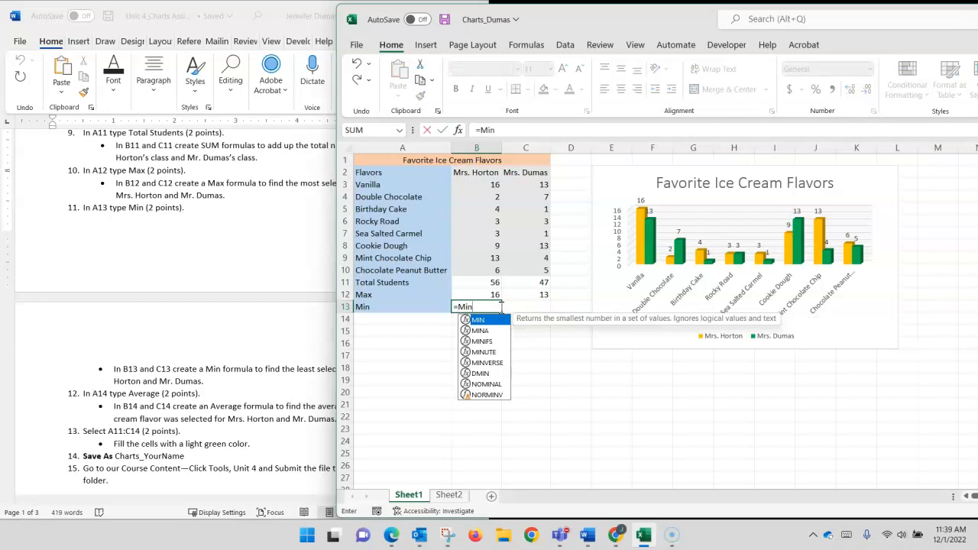
text(()
drag(486, 186, 486, 264)
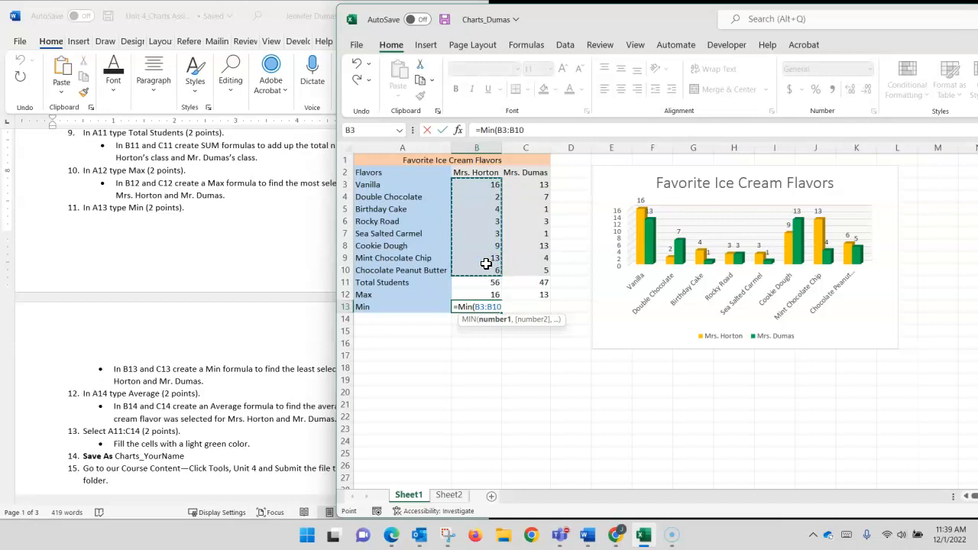
key(Return)
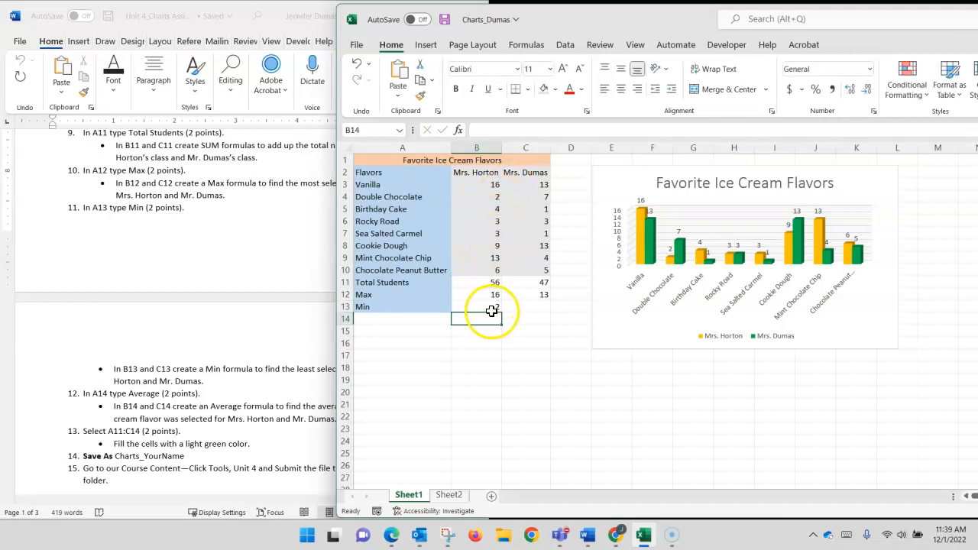
Enter a MIN formula in cell C13 that covers C3:C10
click(527, 306)
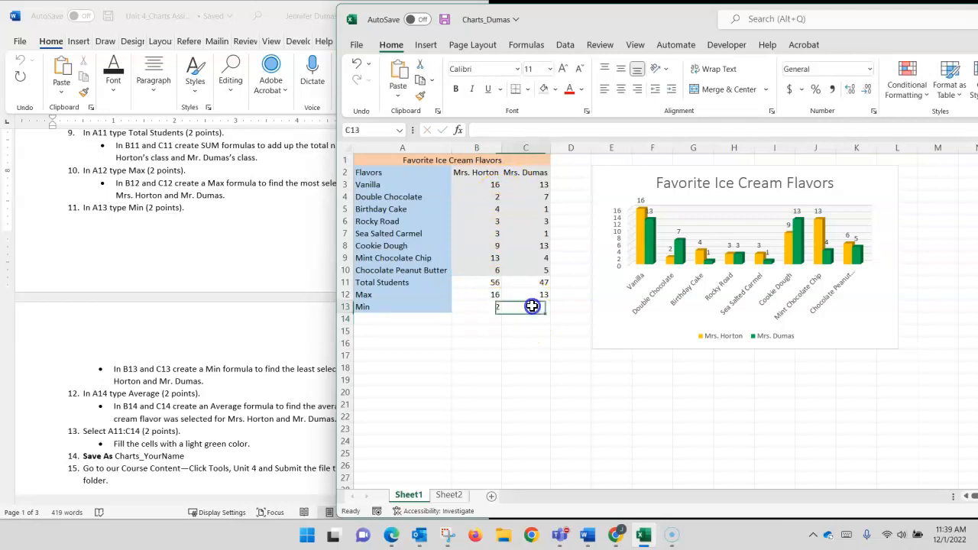
text(=)
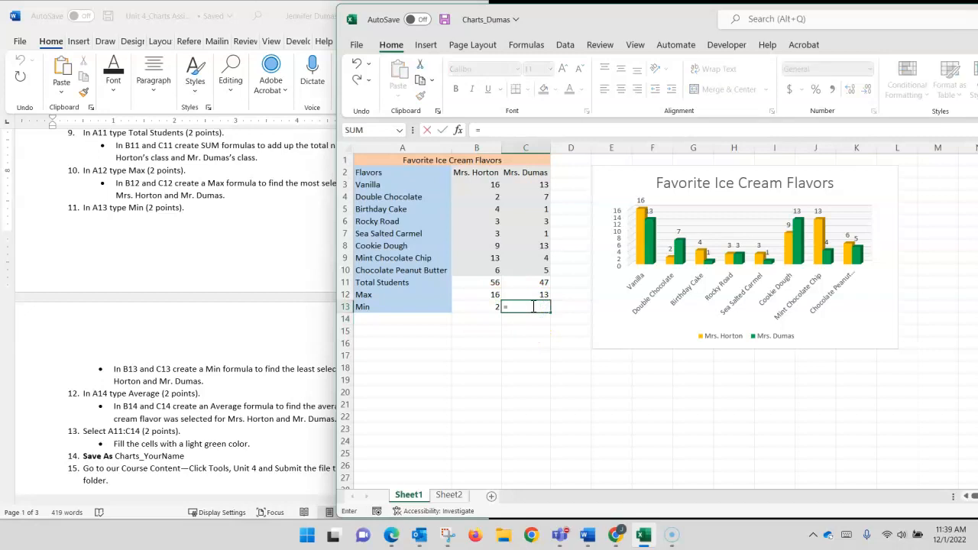
text(Min()
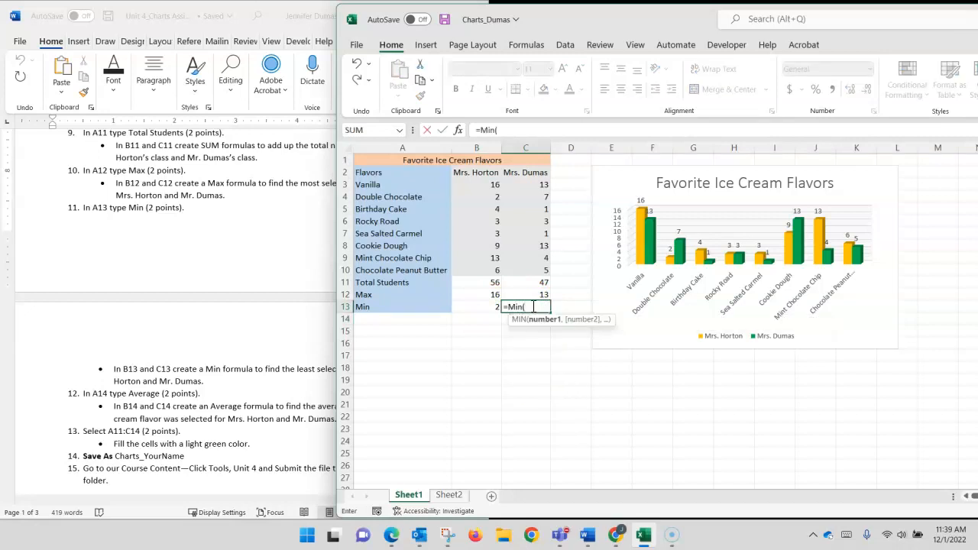
drag(548, 187, 547, 271)
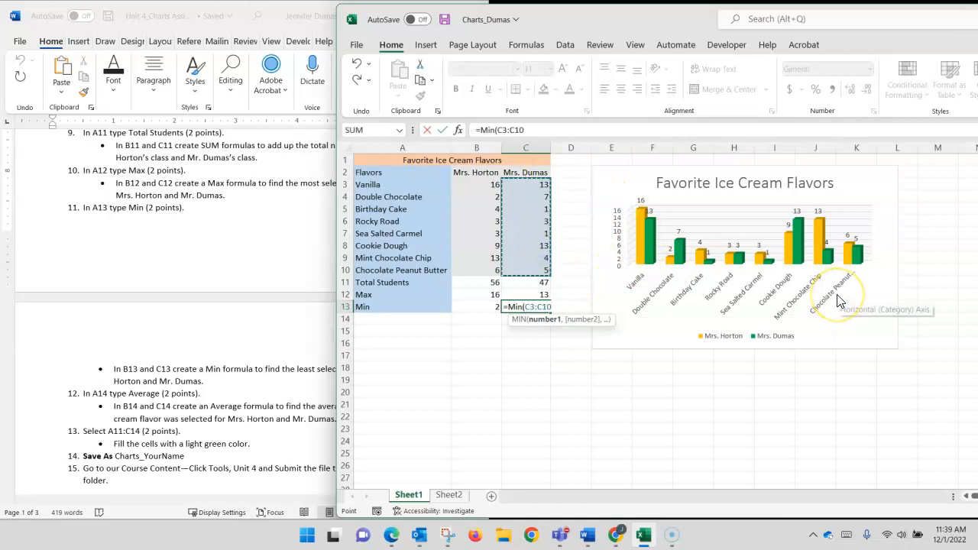
key(Return)
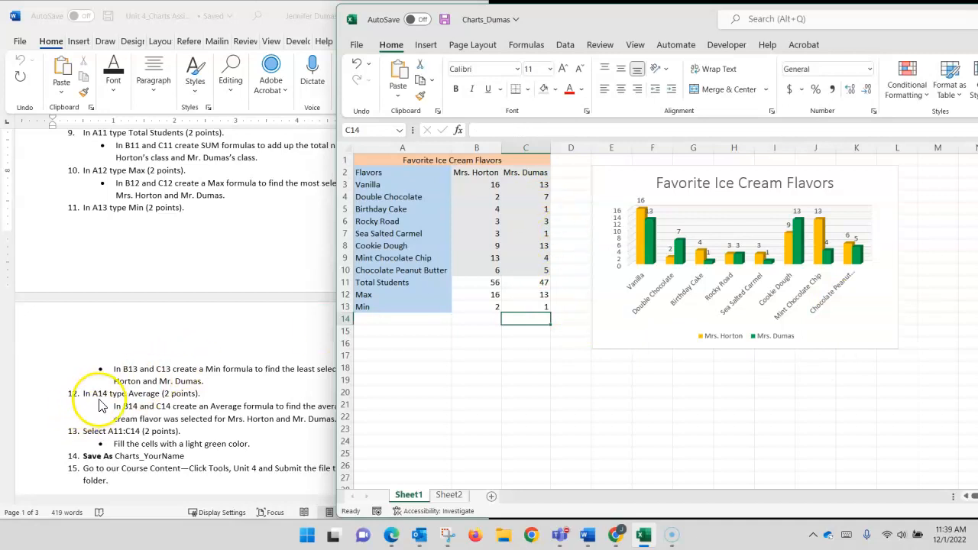
Label cell A14 Average, directly below the Min row
click(379, 319)
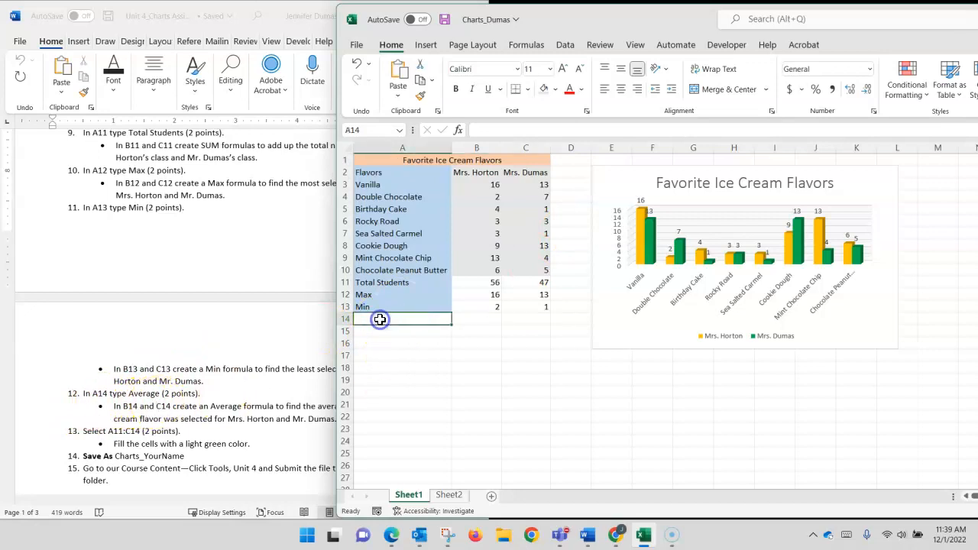
text(Avera)
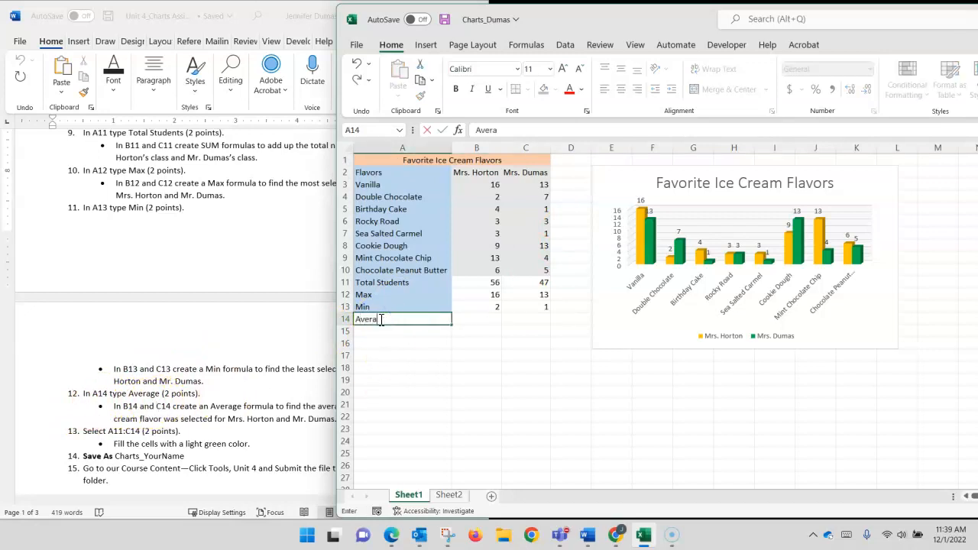
text(ge)
key(Return)
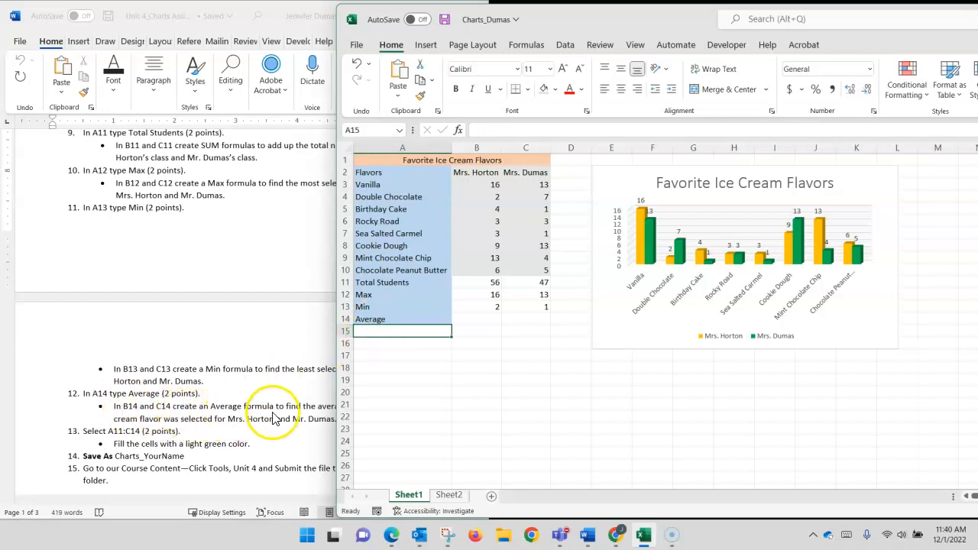
Check the averaging instruction in the assignment document and enter an AVERAGE formula in cell B14 that covers B3:B10
click(300, 415)
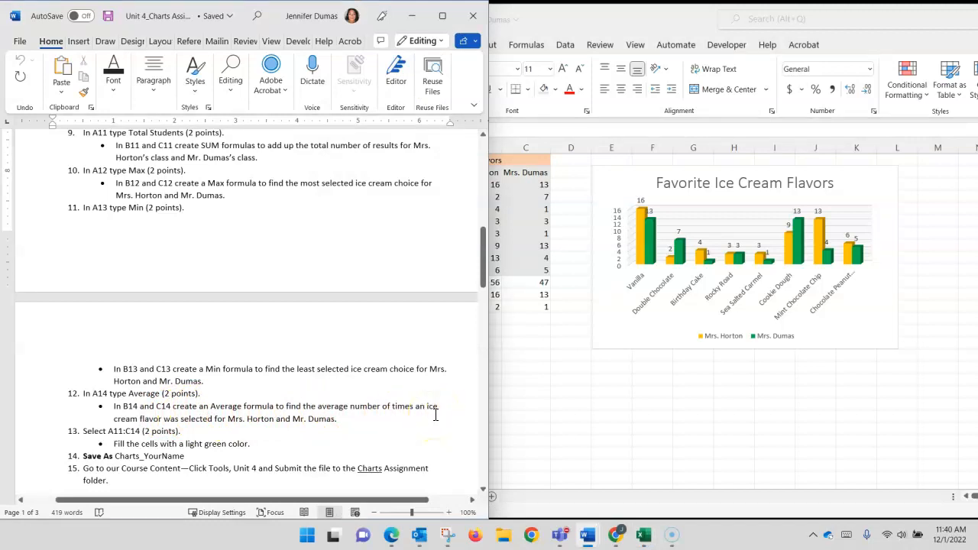
click(519, 313)
click(480, 319)
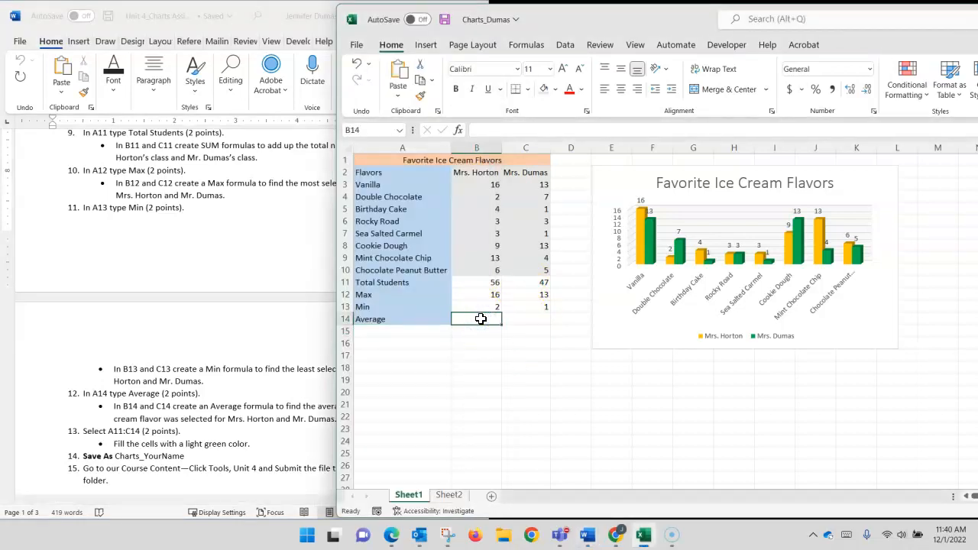
text(=)
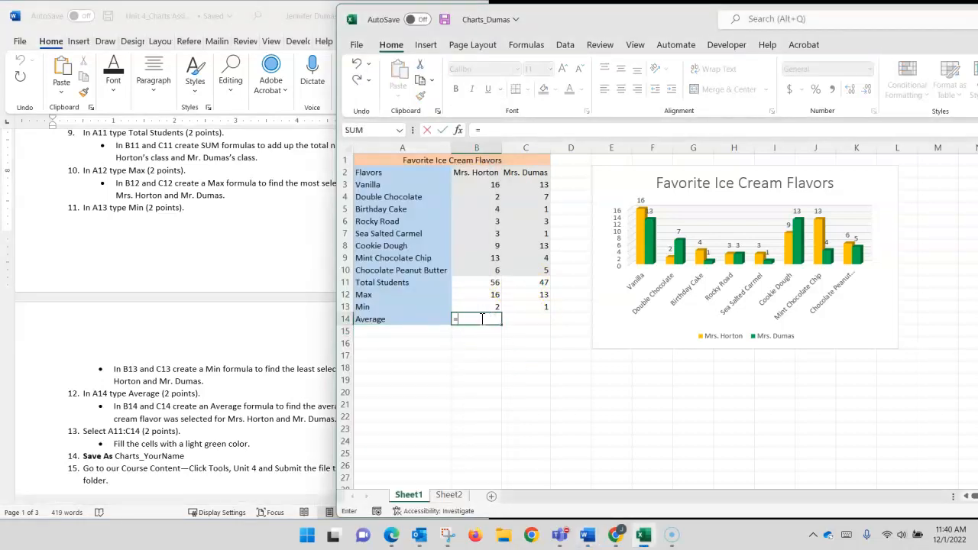
text(average)
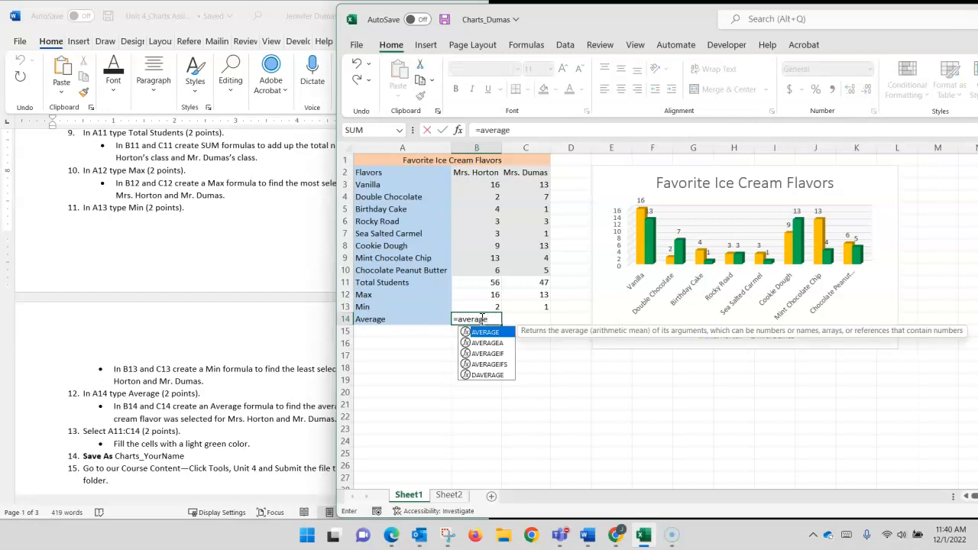
text(()
drag(493, 185, 491, 267)
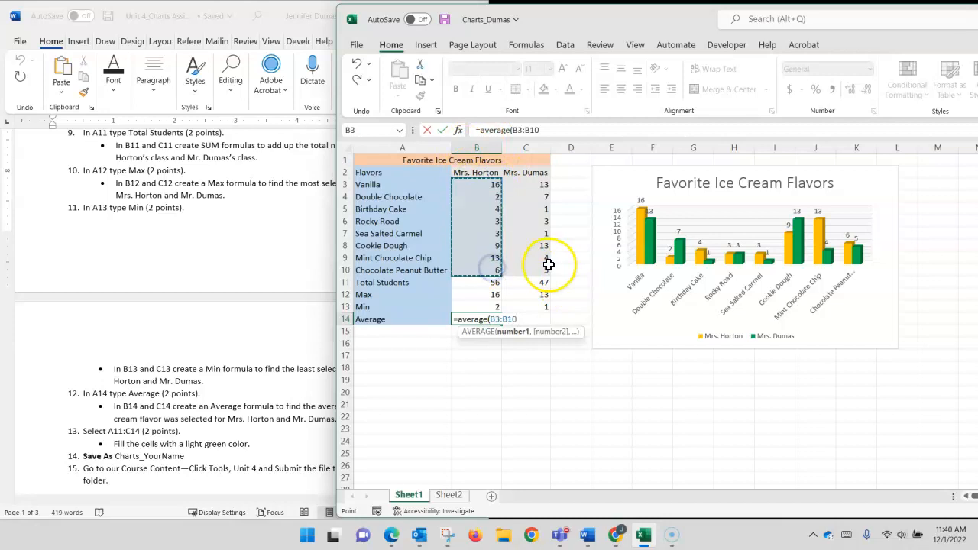
key(Return)
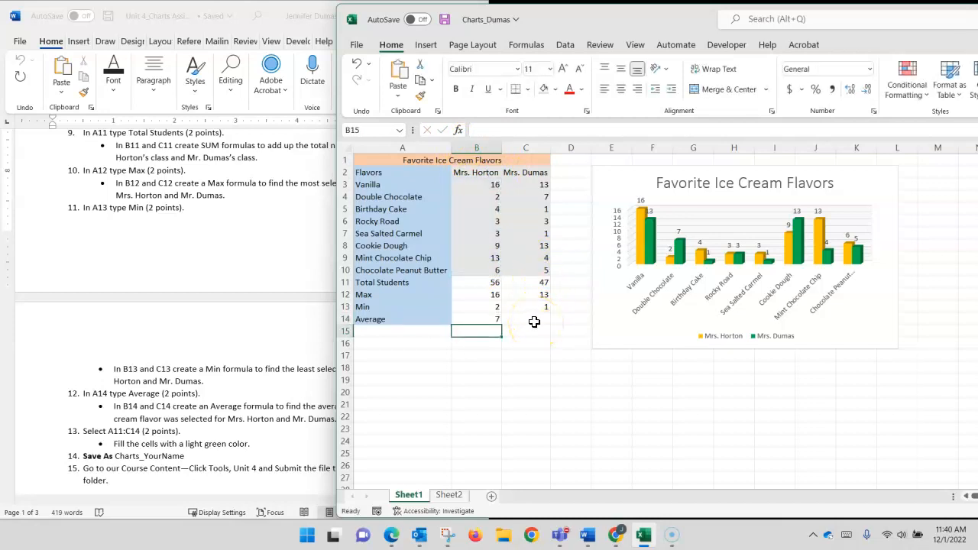
Enter an AVERAGE formula in cell C14 that covers C3:C10
click(534, 322)
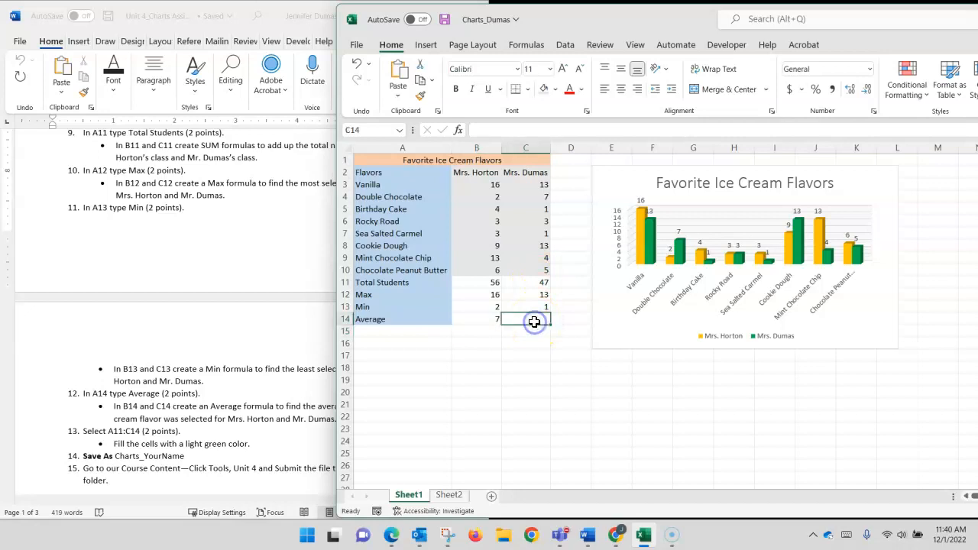
text(=aver)
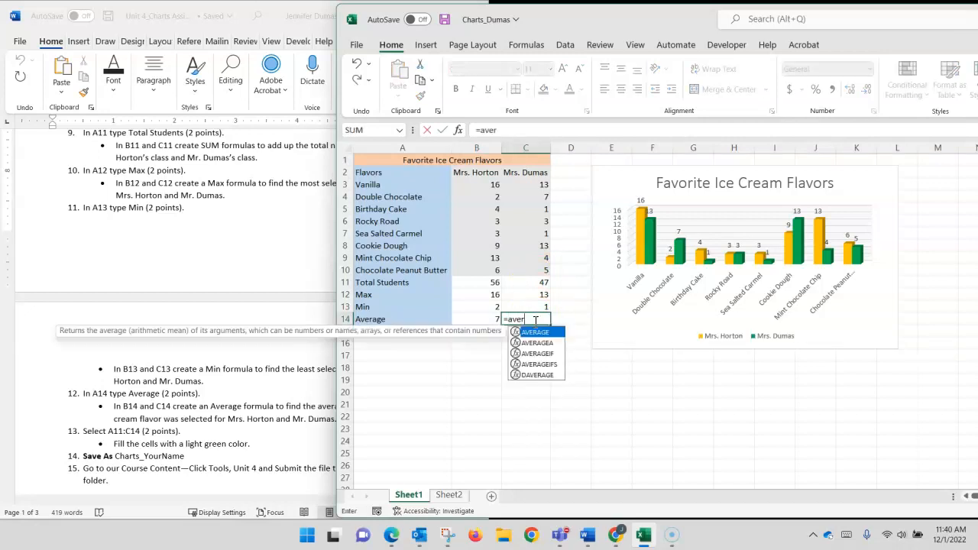
text(age)
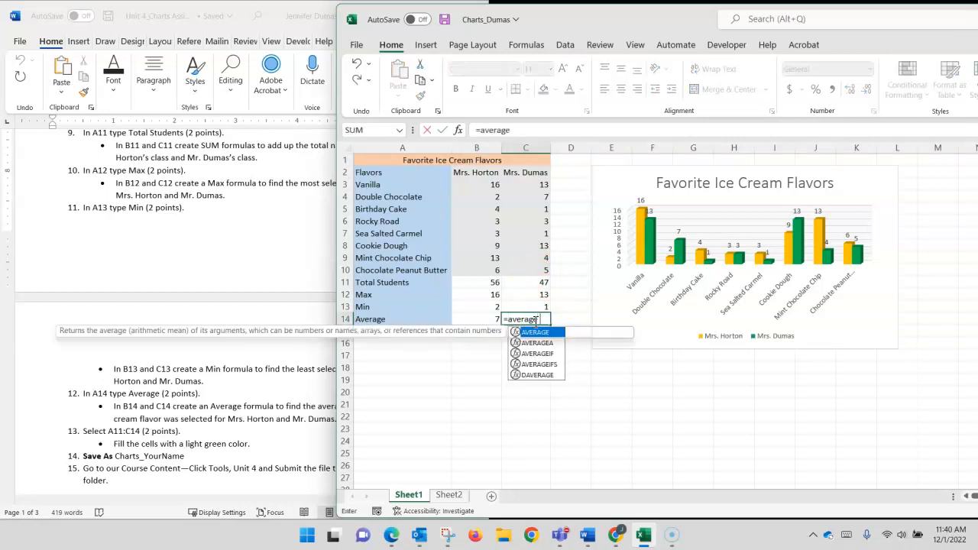
text(()
drag(542, 186, 546, 266)
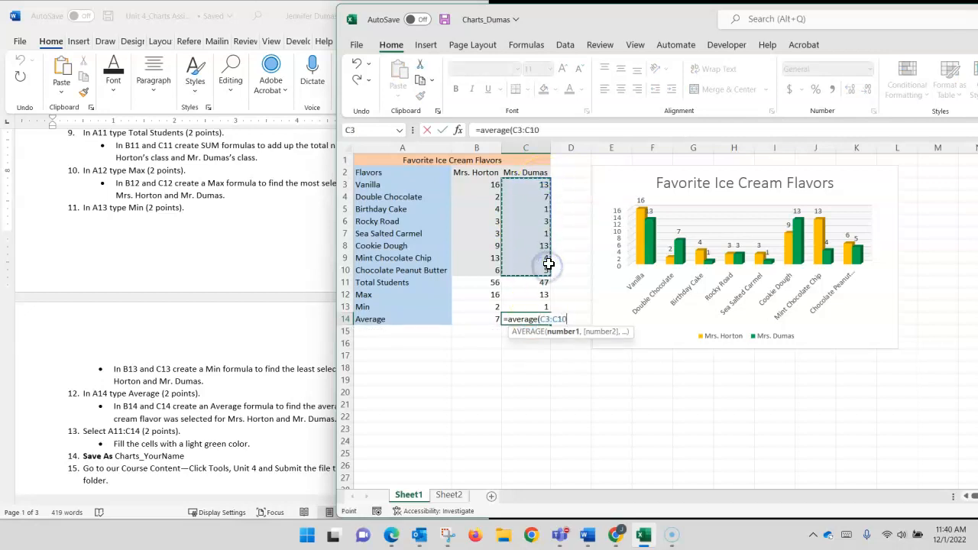
key(Return)
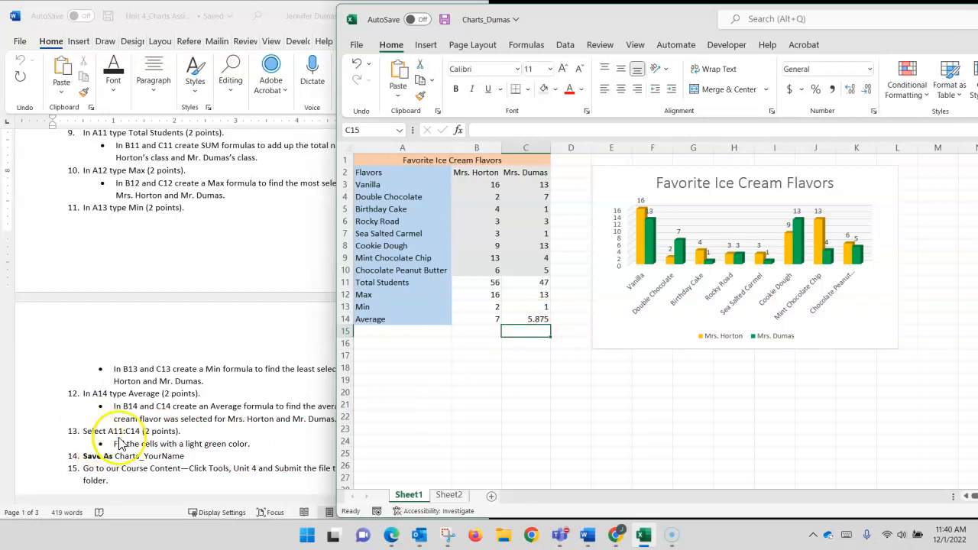
Fill the summary rows in A11:C14 with a light green color
click(366, 284)
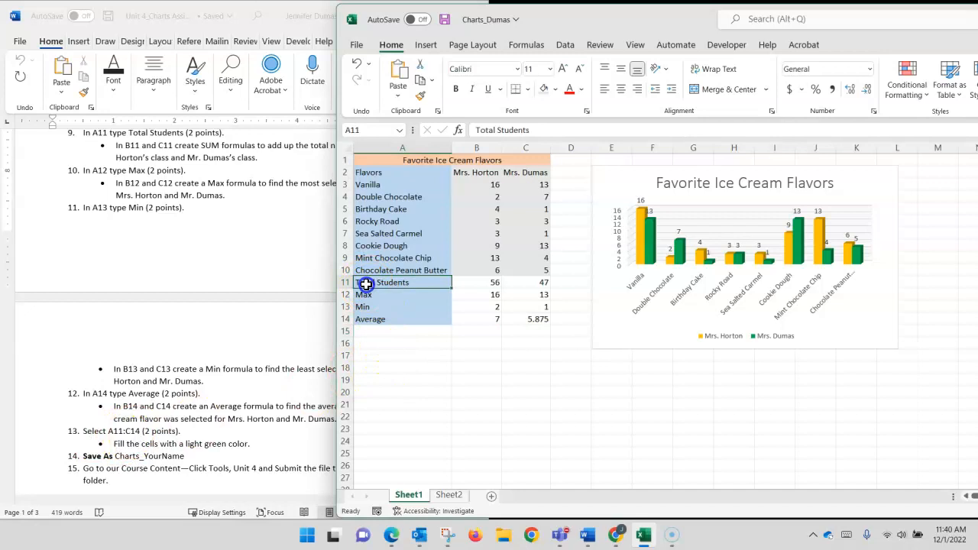
drag(444, 286, 536, 315)
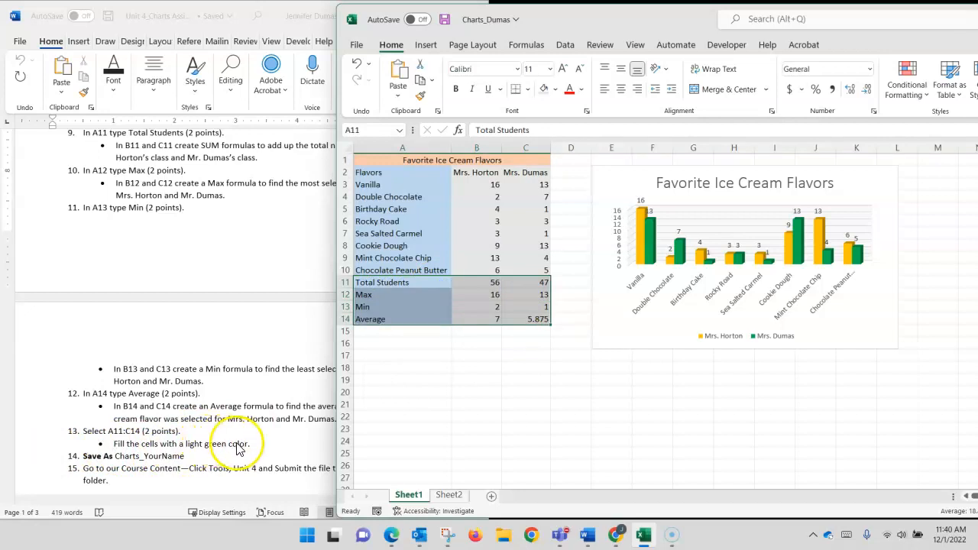
click(557, 91)
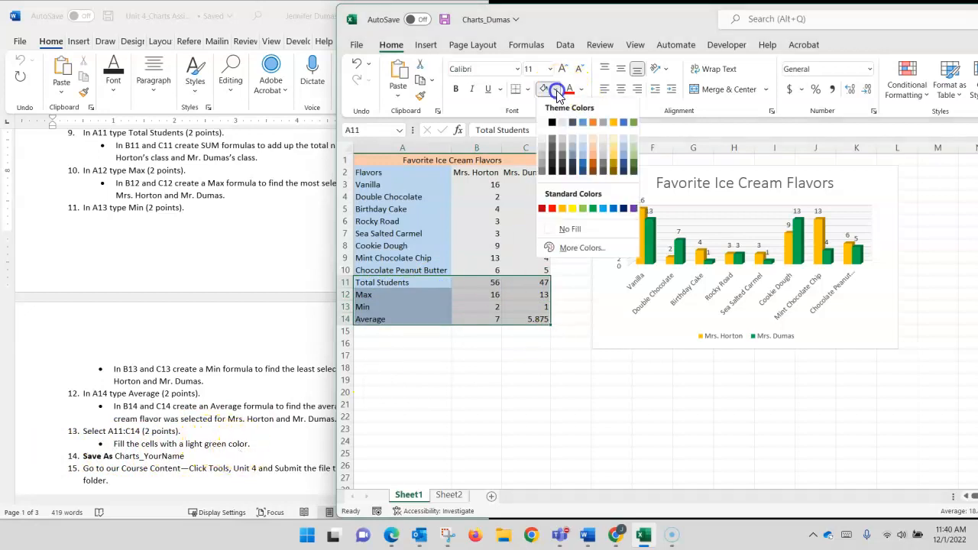
click(635, 150)
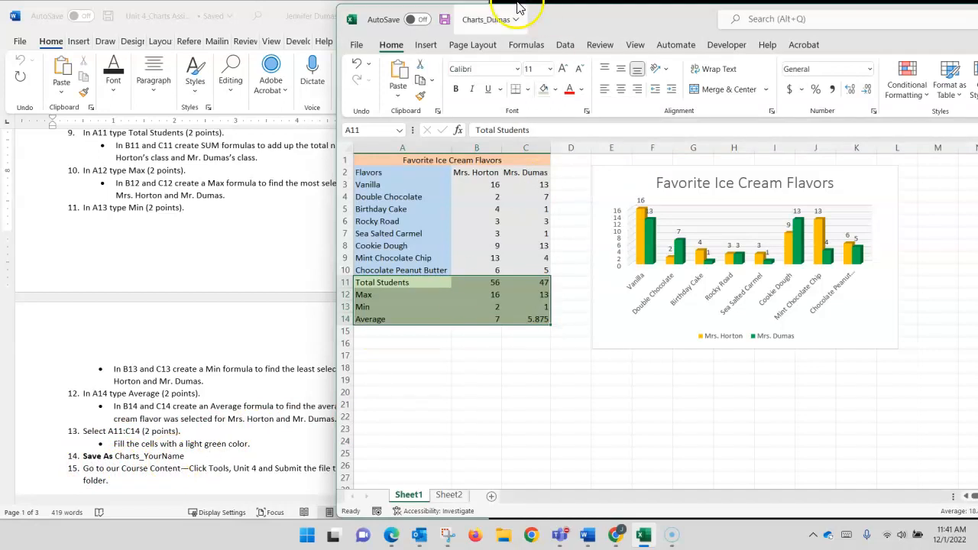
Save the workbook as Charts_ plus the surname in the 2021_2022 Computer Literacy Unit 4 folder, replacing the existing copy
click(356, 45)
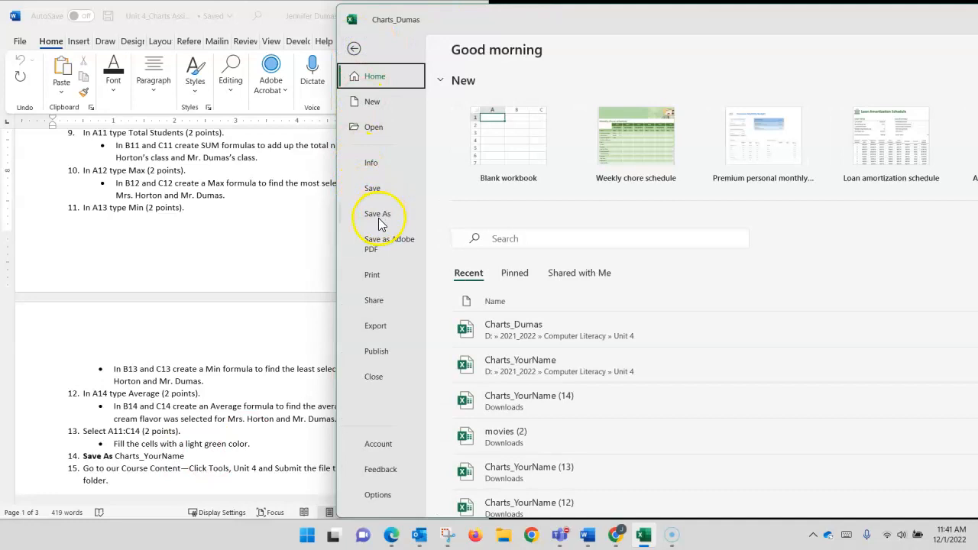
click(378, 218)
click(497, 307)
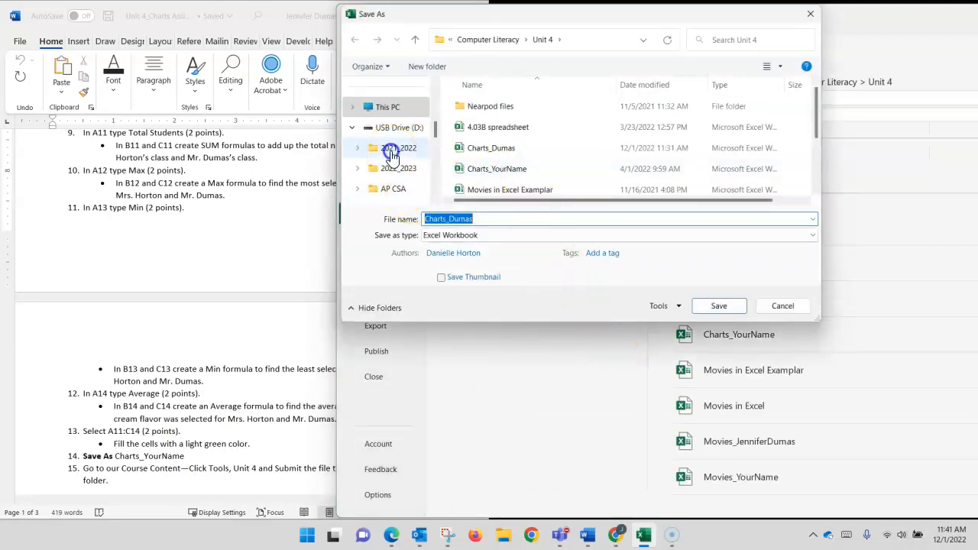
click(391, 153)
double_click(483, 150)
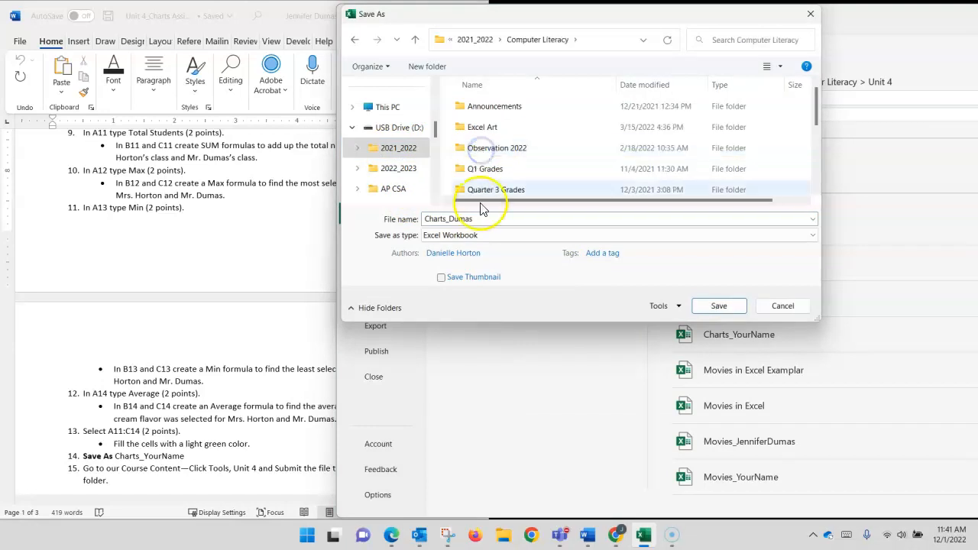
scroll(504, 153, down, 1)
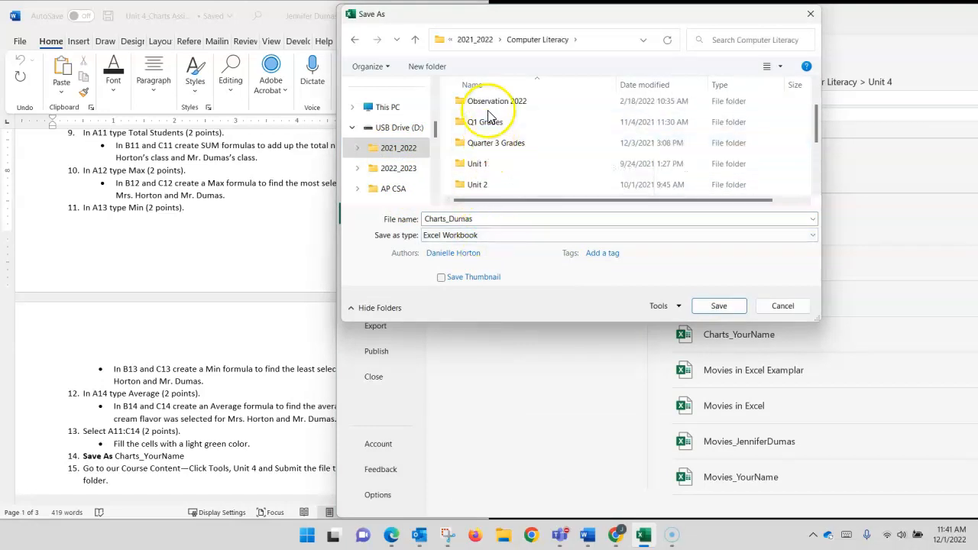
scroll(494, 189, down, 2)
double_click(484, 163)
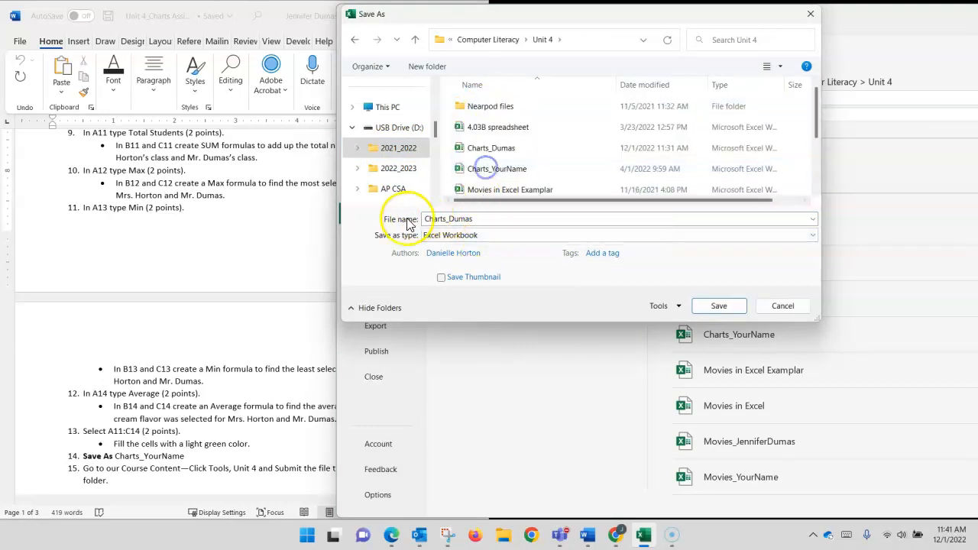
click(716, 305)
click(519, 269)
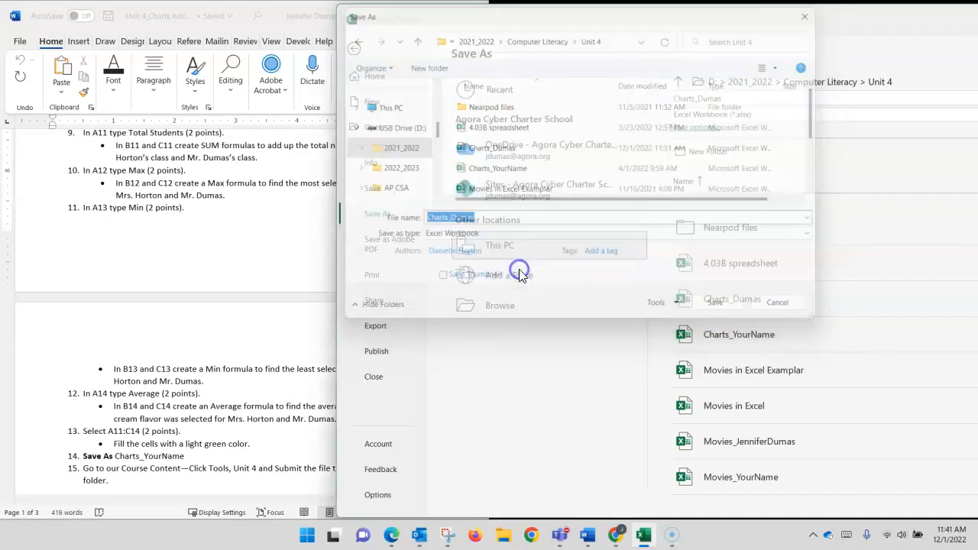
Review the scoring rubric and submission instruction in the Word assignment document against the finished worksheet, clearing the range selection
scroll(252, 374, down, 3)
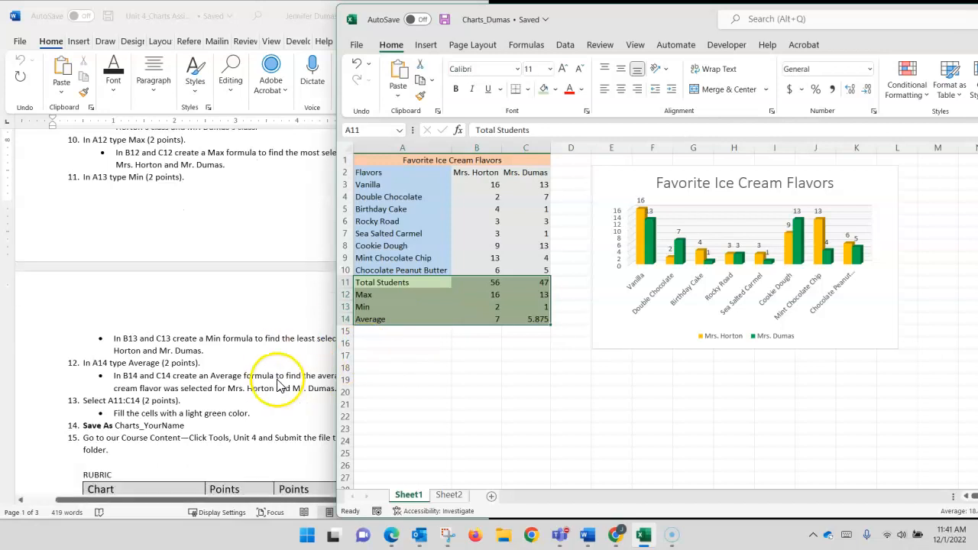
scroll(256, 413, down, 2)
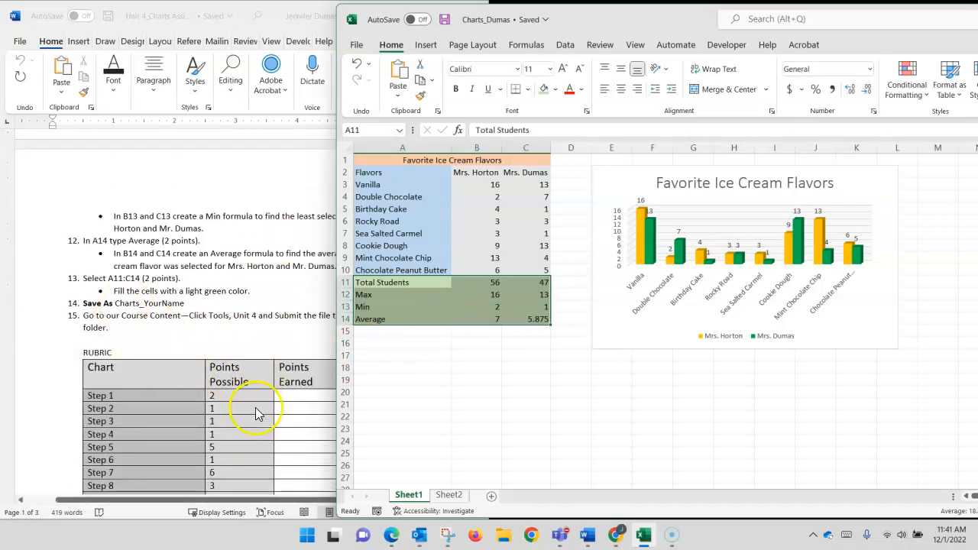
scroll(111, 377, down, 2)
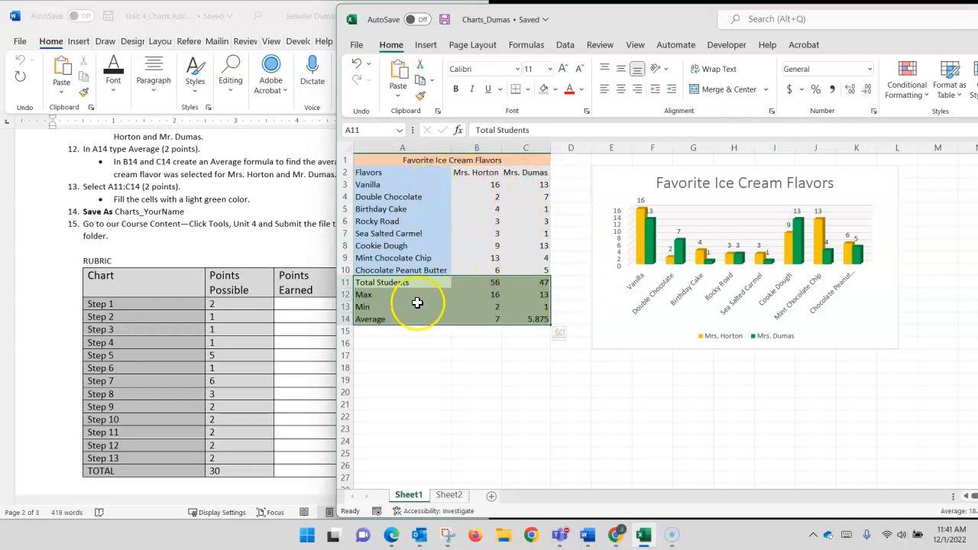
click(490, 365)
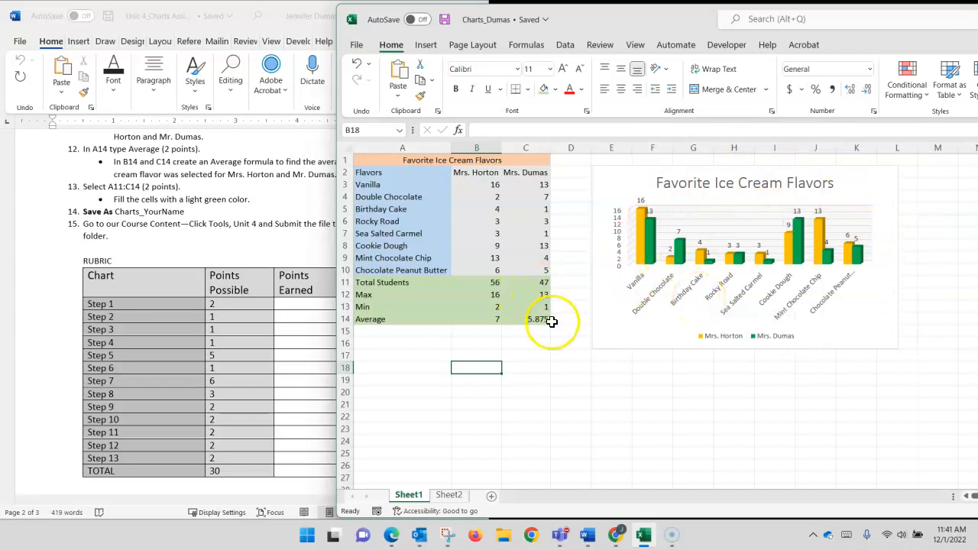
click(175, 238)
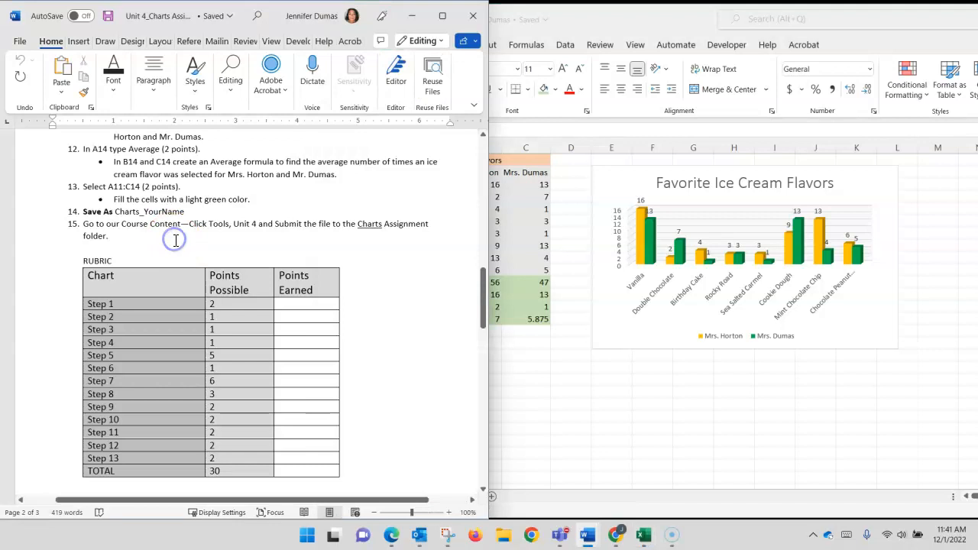